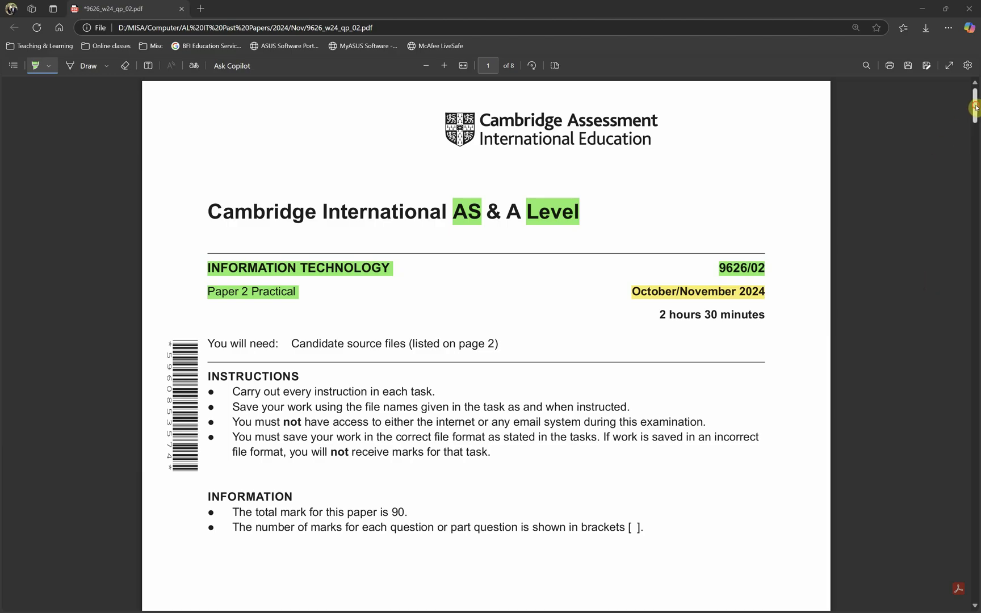
- Scroll the exam PDF to question 16 on page 5 and zoom in to about 125%
{"action": "left_click_drag", "start_coordinate": [972, 107], "coordinate": [969, 387]}
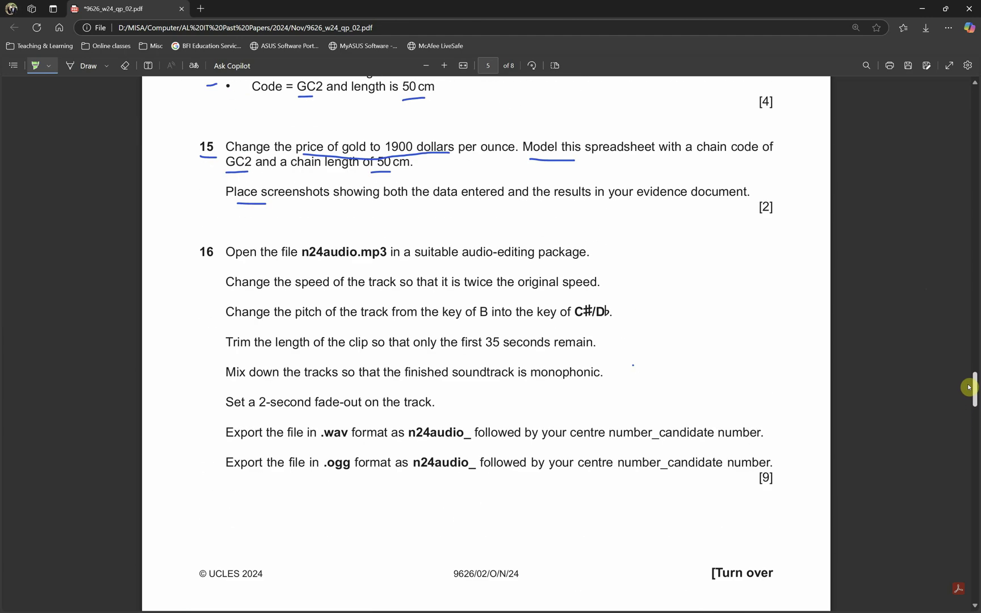
{"action": "left_click_drag", "start_coordinate": [969, 388], "coordinate": [821, 136]}
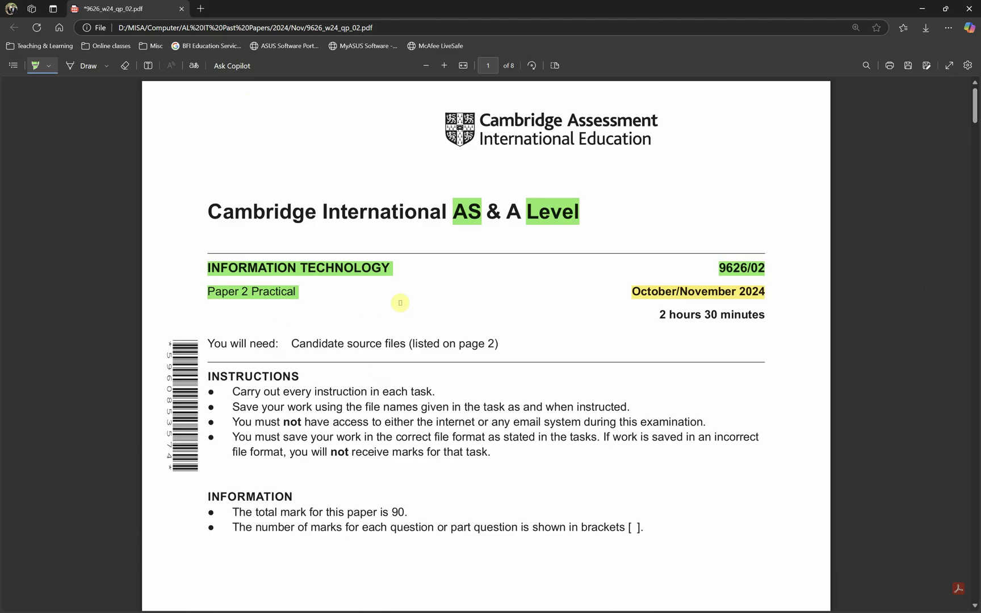
{"action": "left_click_drag", "start_coordinate": [974, 103], "coordinate": [976, 386]}
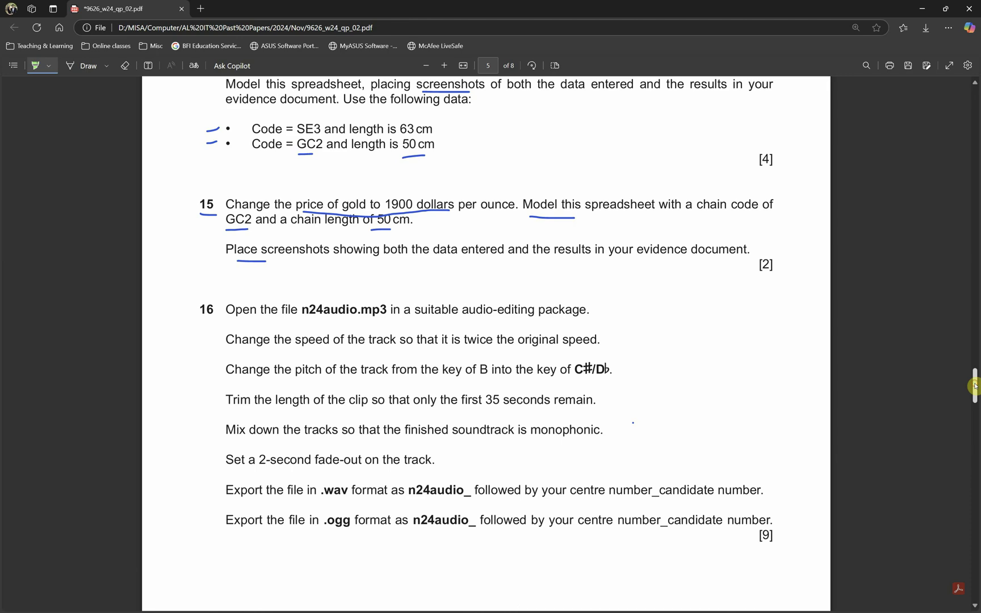
{"action": "scroll", "coordinate": [341, 358], "scroll_direction": "up", "scroll_amount": 1}
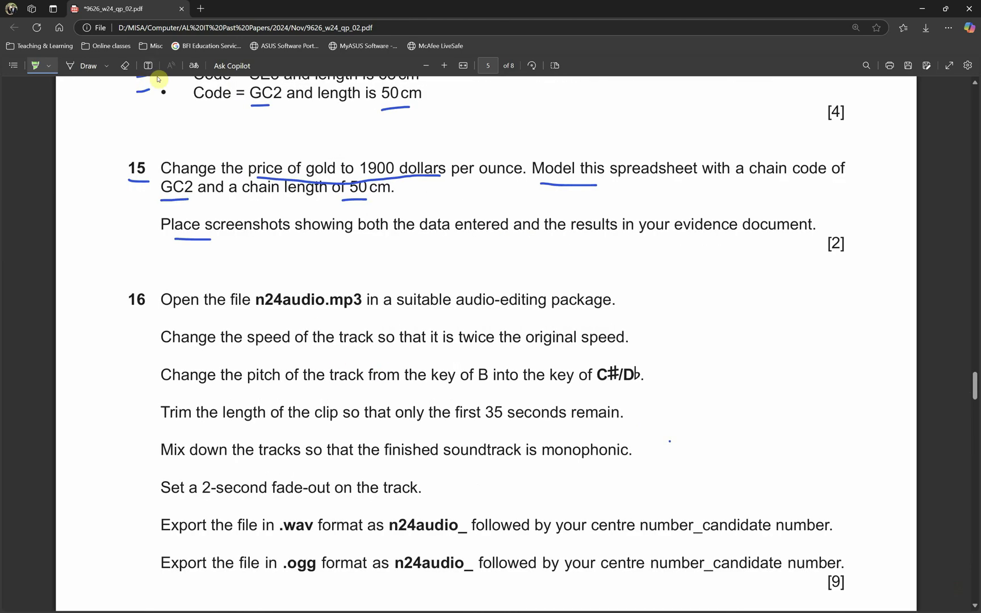
- Underline 'n24audio.mp3' and 'twice the original' with the blue pen, then maximise Audacity
{"action": "left_click", "coordinate": [81, 66]}
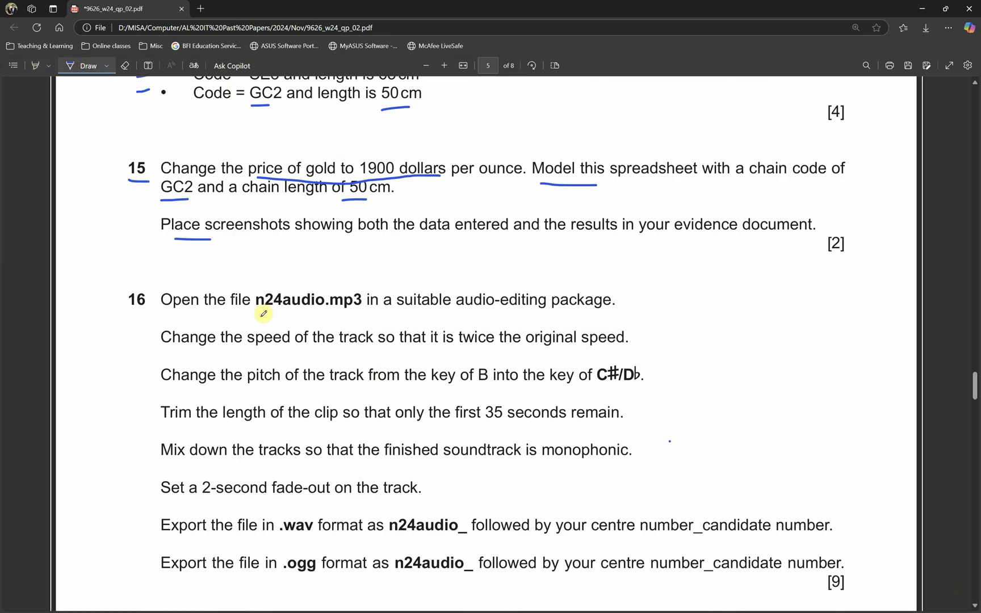
{"action": "left_click_drag", "start_coordinate": [259, 313], "coordinate": [351, 312]}
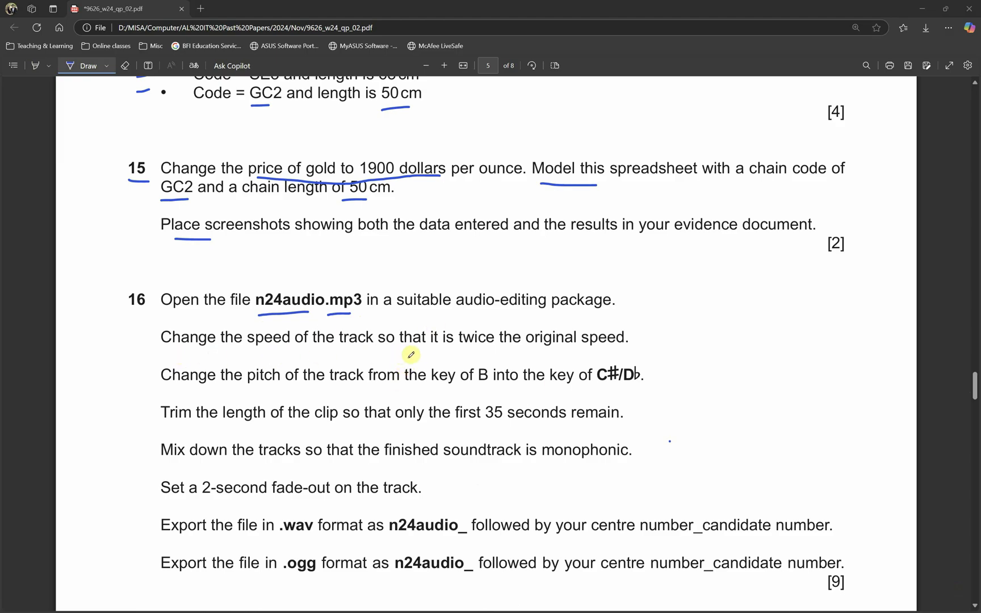
{"action": "left_click_drag", "start_coordinate": [465, 357], "coordinate": [561, 356]}
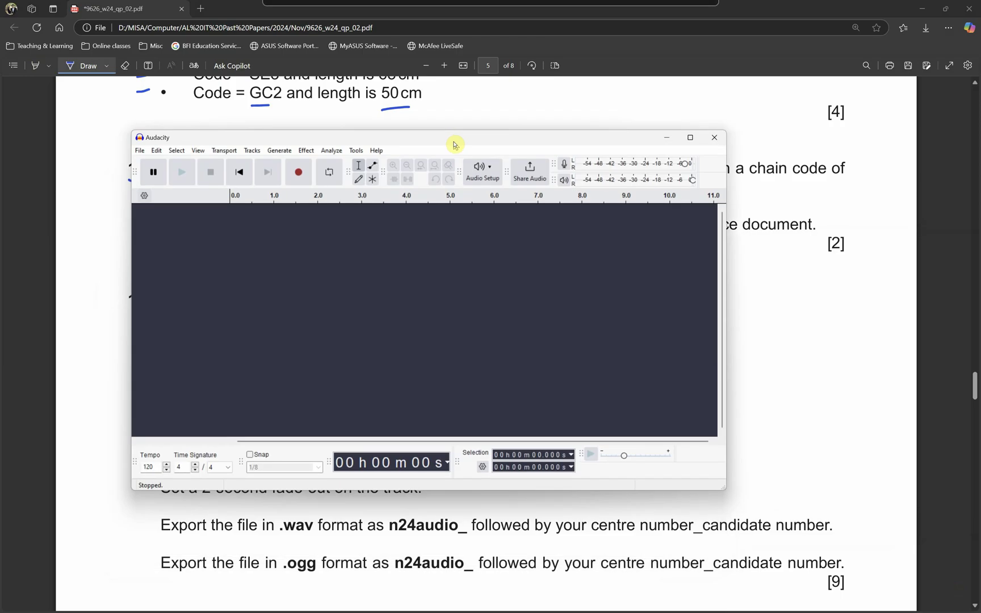
{"action": "double_click", "coordinate": [454, 146]}
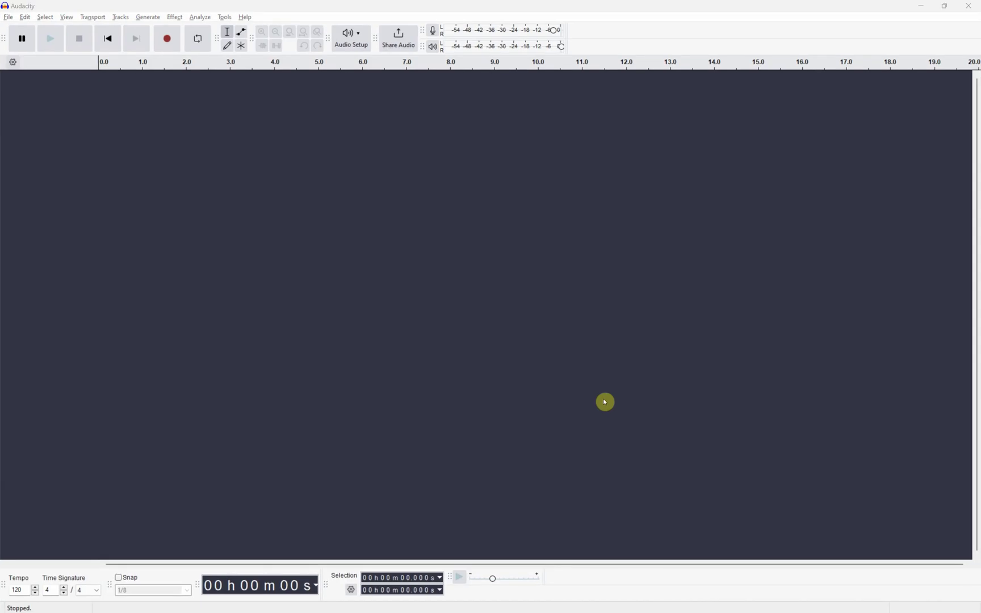
- Drag n24audio.mp3 from the source files folder into Audacity as a new track
{"action": "key", "text": "alt+Tab"}
{"action": "left_click", "coordinate": [481, 347]}
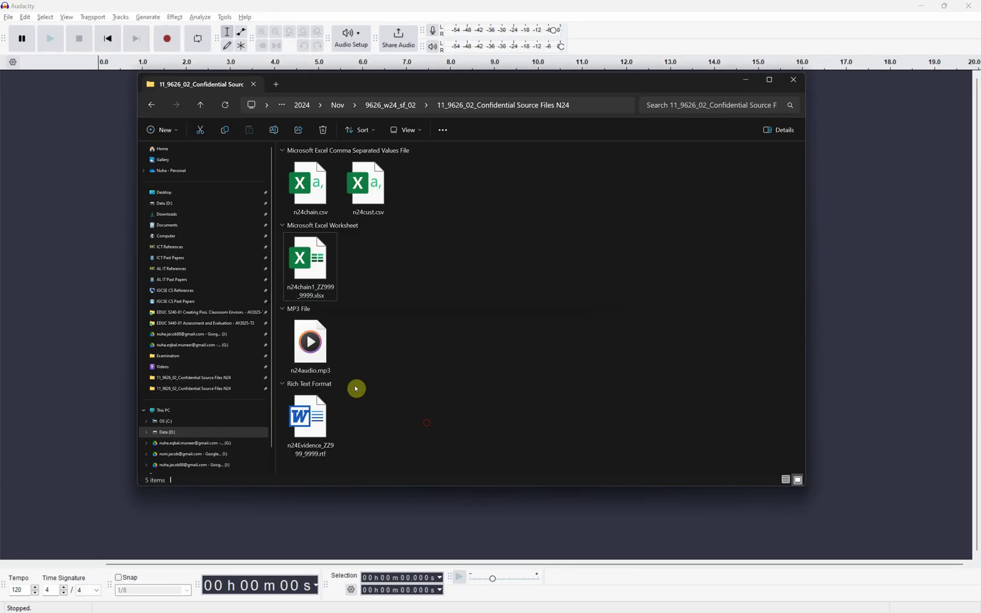
{"action": "left_click_drag", "start_coordinate": [310, 344], "coordinate": [82, 298]}
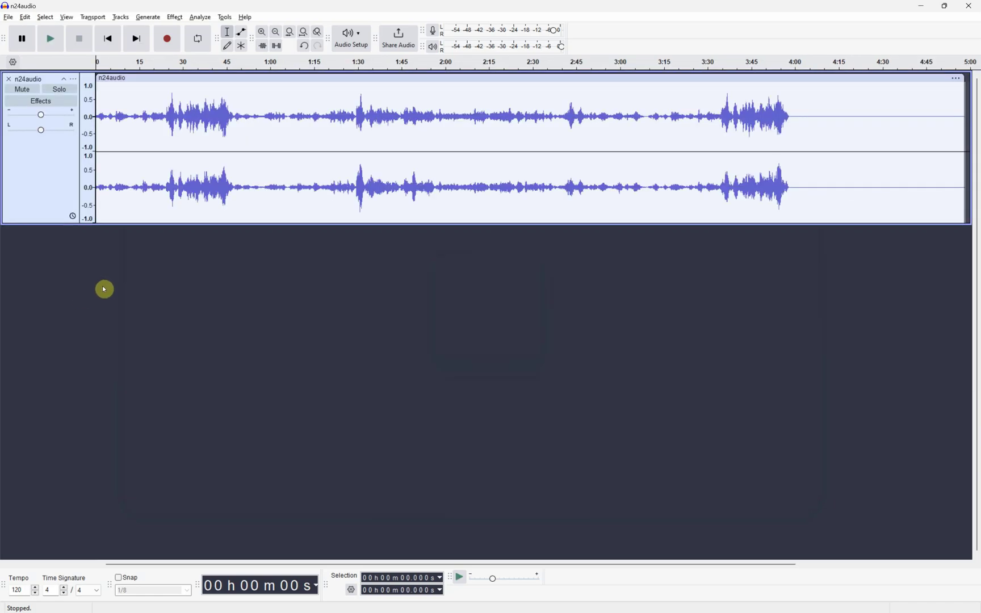
{"action": "left_click", "coordinate": [831, 248]}
- Glance at the exam paper, then select the whole n24audio clip in Audacity
{"action": "key", "text": "alt+Tab"}
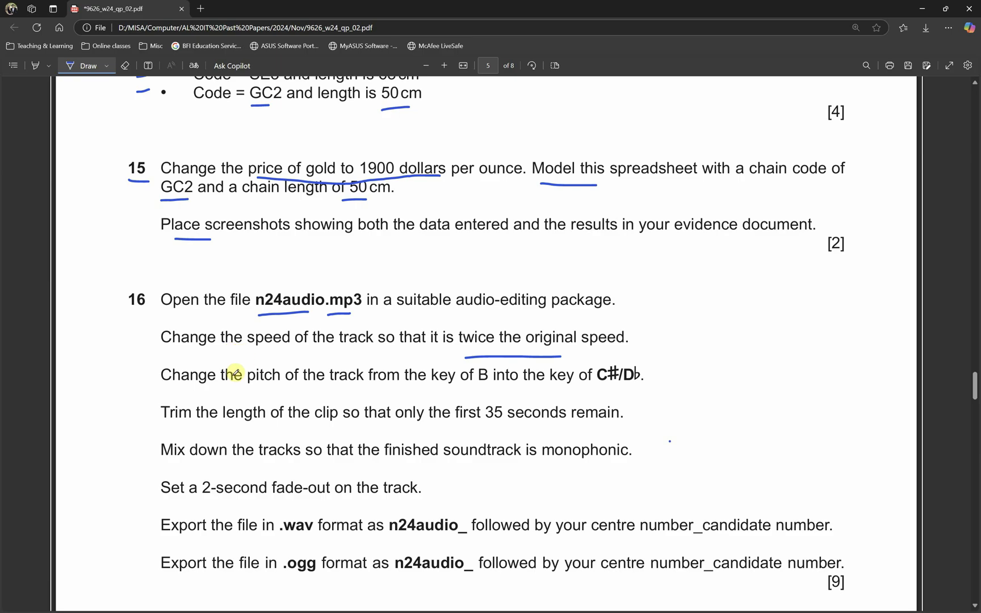
{"action": "key", "text": "alt+Tab"}
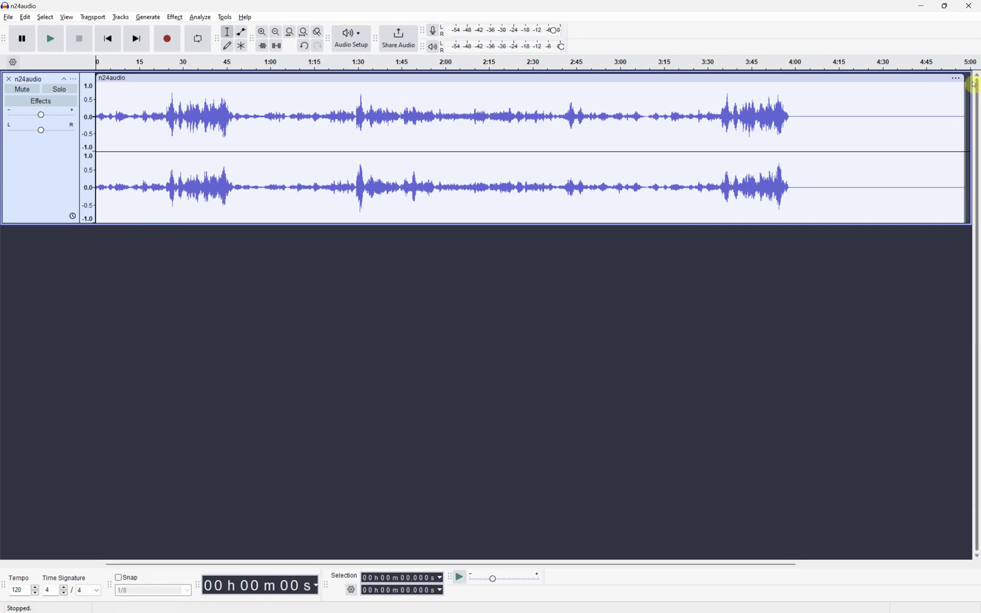
{"action": "left_click", "coordinate": [705, 107]}
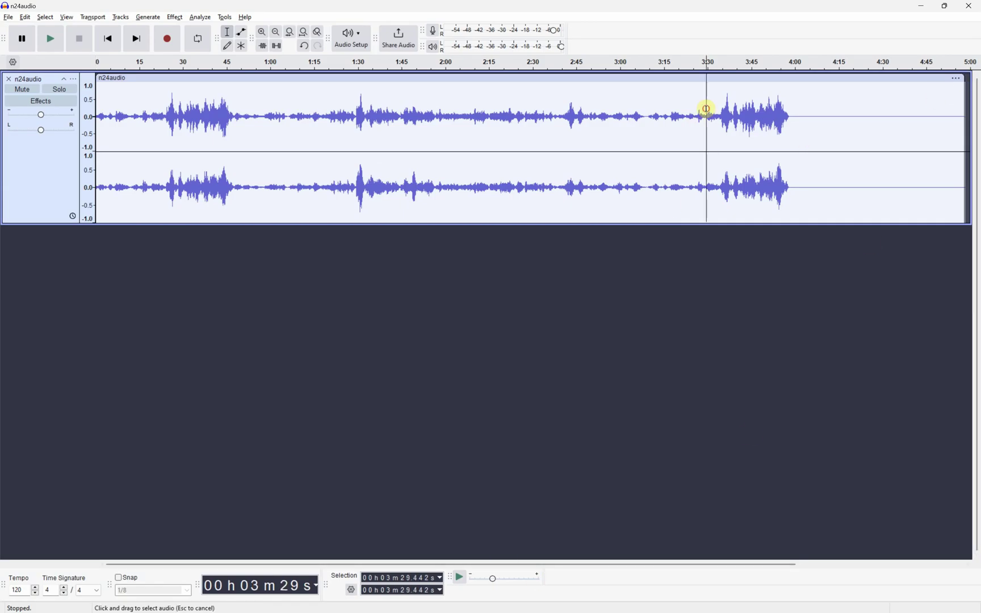
{"action": "double_click", "coordinate": [703, 105]}
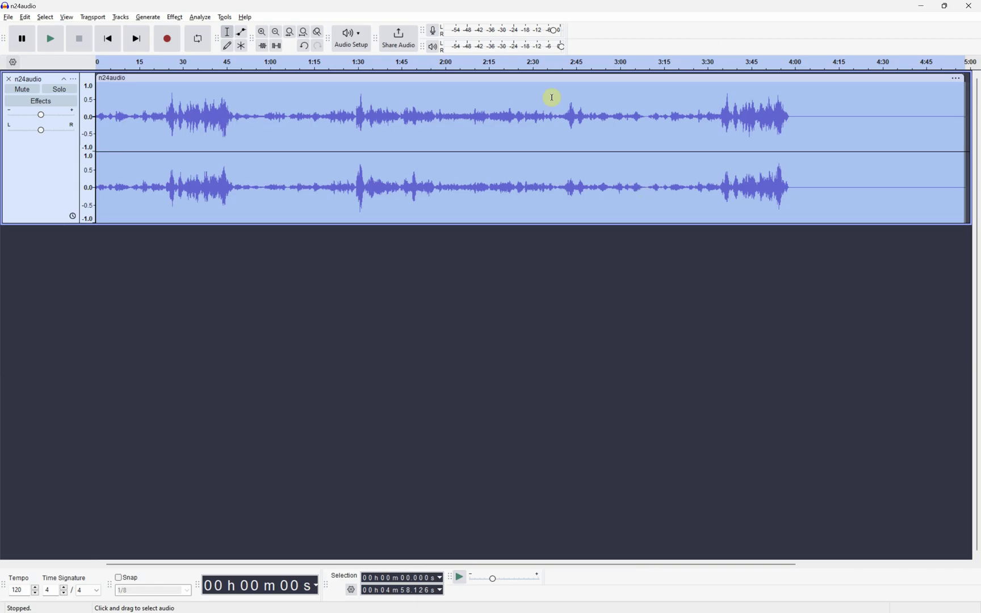
- Select the entire n24audio track with Ctrl+A and browse the menus for the speed effect
{"action": "left_click", "coordinate": [519, 117]}
{"action": "left_click", "coordinate": [534, 169]}
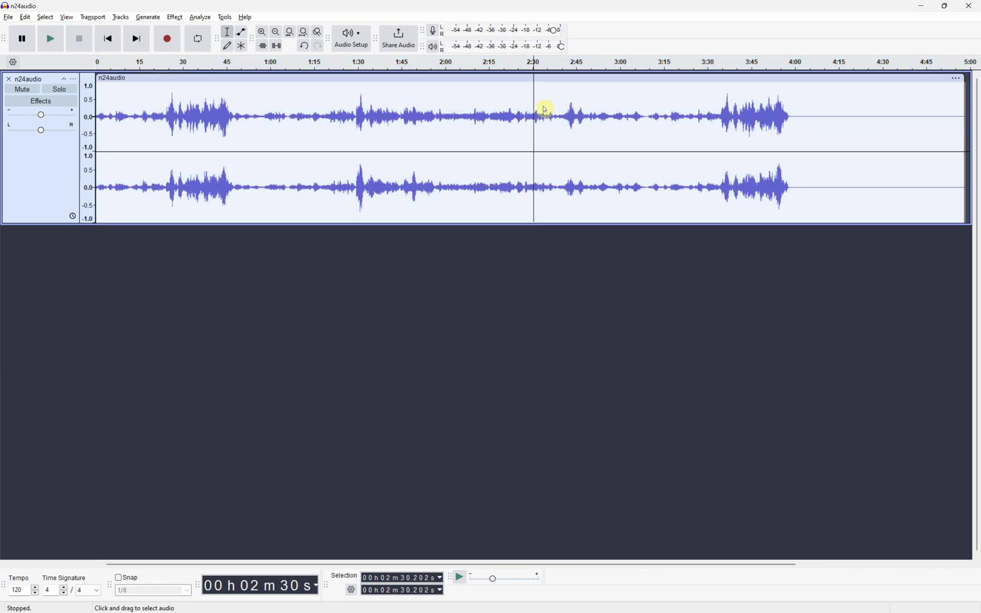
{"action": "key", "text": "ctrl+a"}
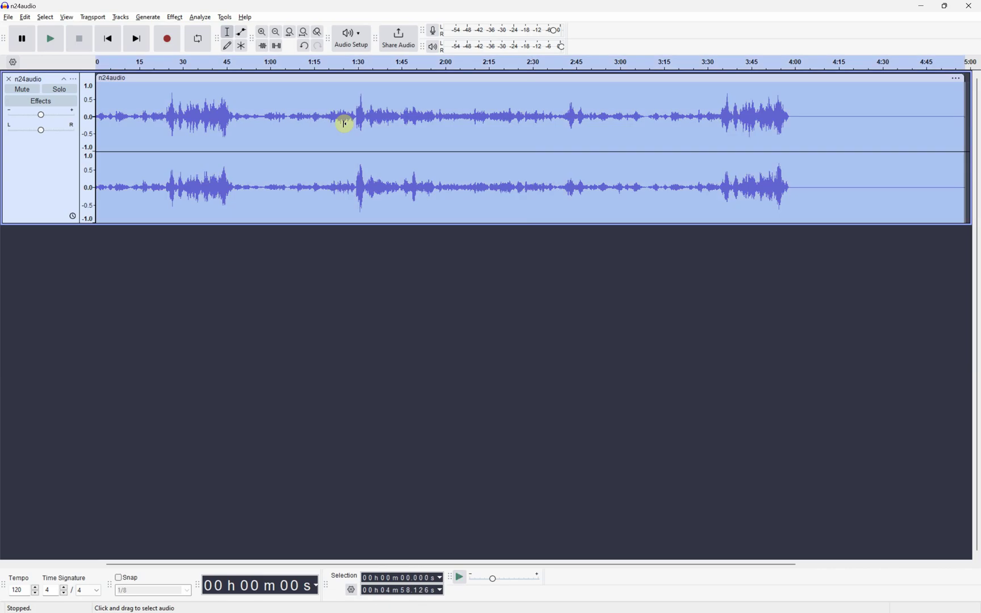
{"action": "left_click", "coordinate": [121, 17]}
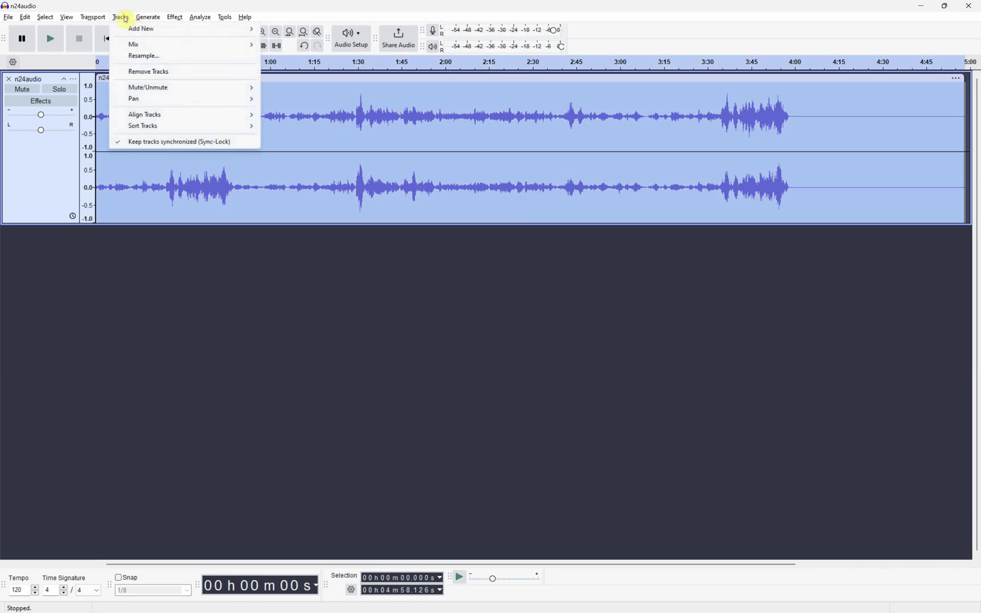
{"action": "left_click", "coordinate": [140, 18]}
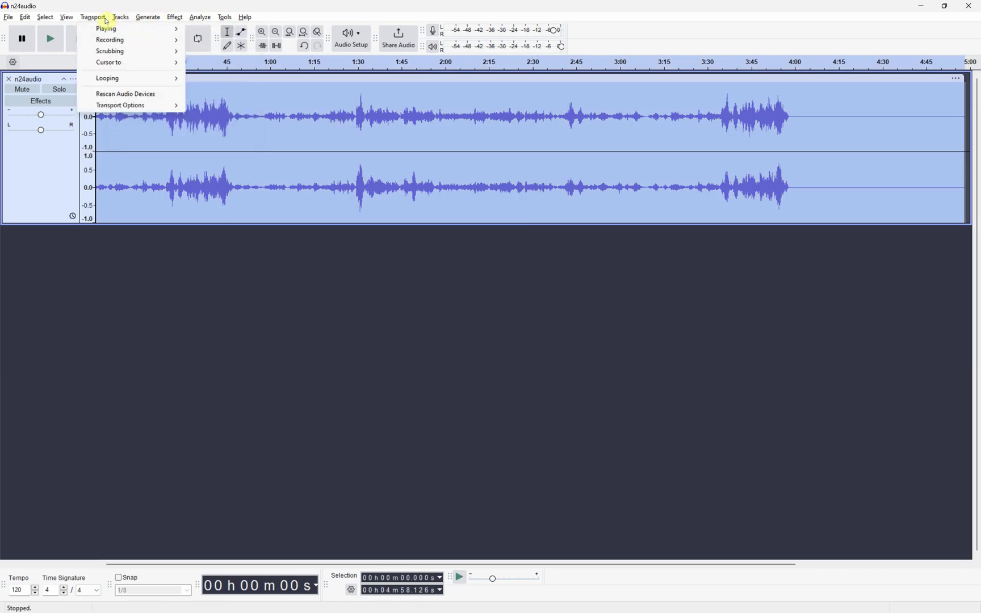
{"action": "mouse_move", "coordinate": [120, 18]}
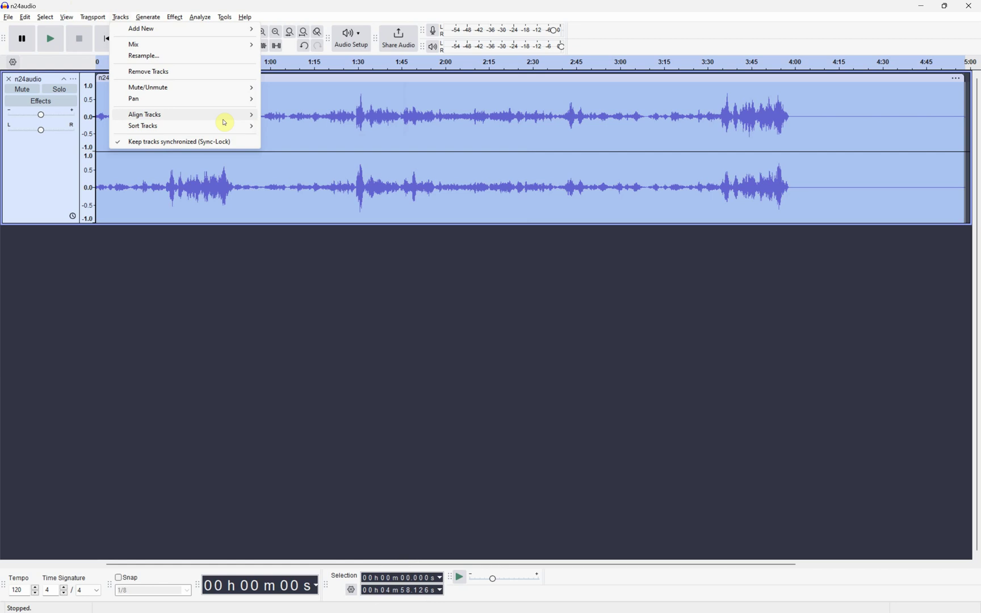
{"action": "mouse_move", "coordinate": [224, 34]}
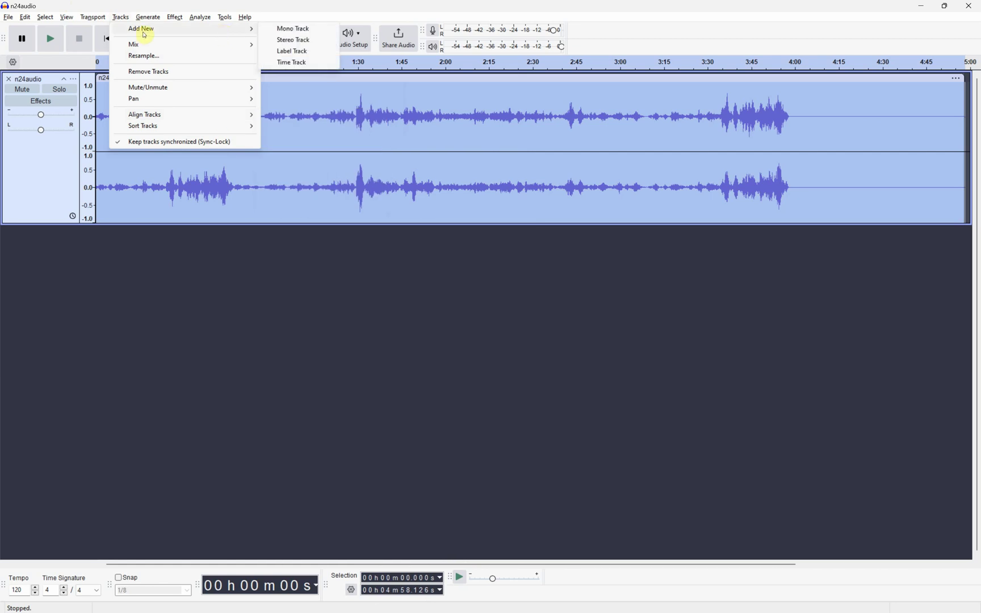
{"action": "mouse_move", "coordinate": [173, 17]}
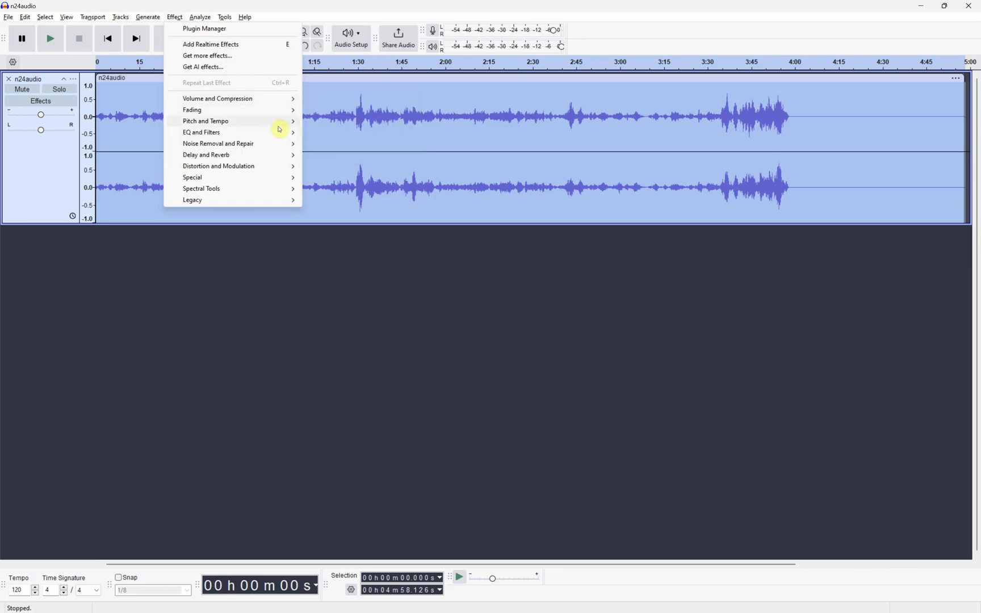
- Apply Change Speed and Pitch with a speed multiplier of 2.000
{"action": "mouse_move", "coordinate": [268, 126]}
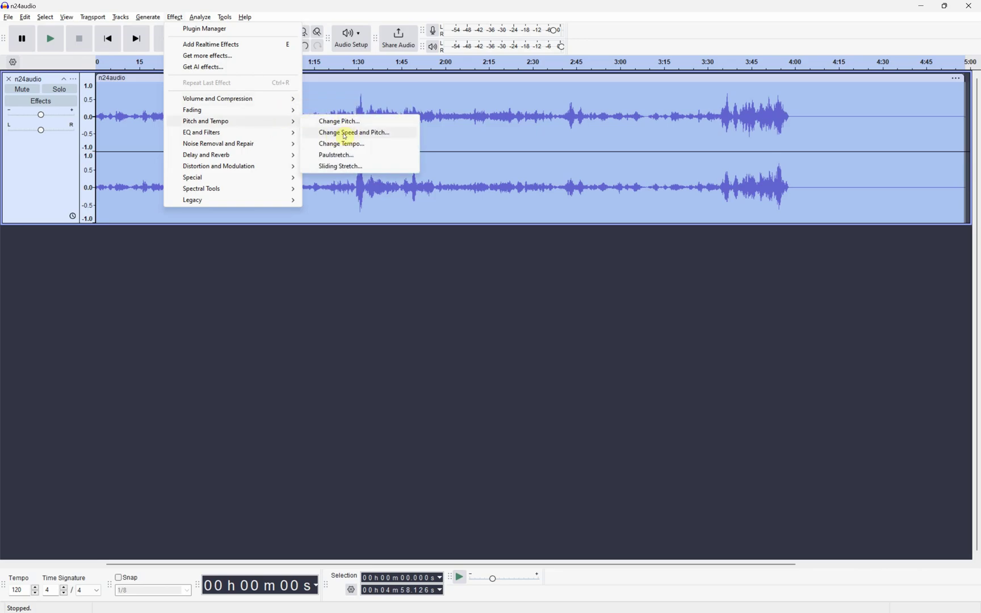
{"action": "left_click", "coordinate": [344, 136]}
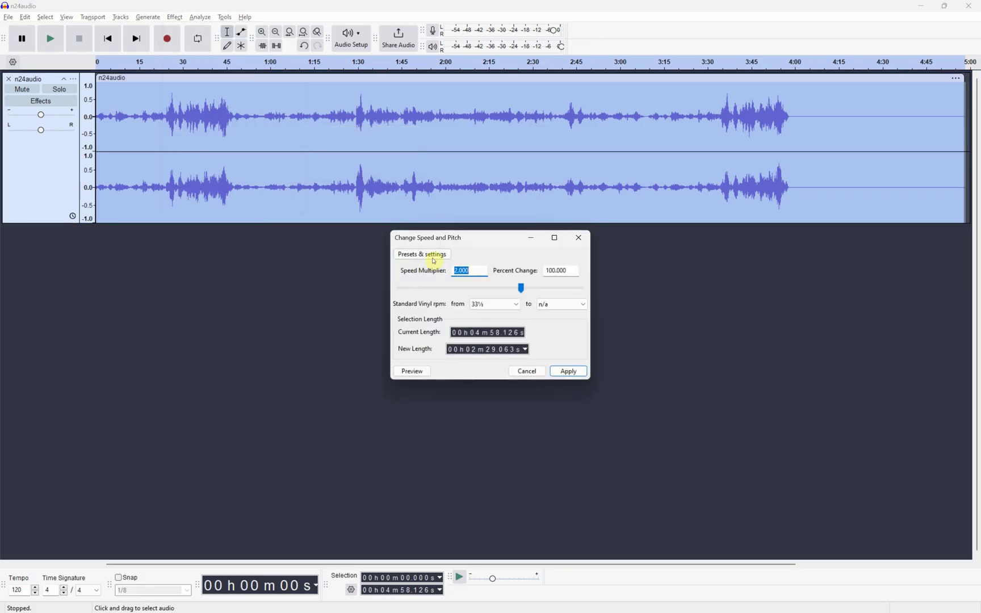
{"action": "left_click", "coordinate": [465, 271]}
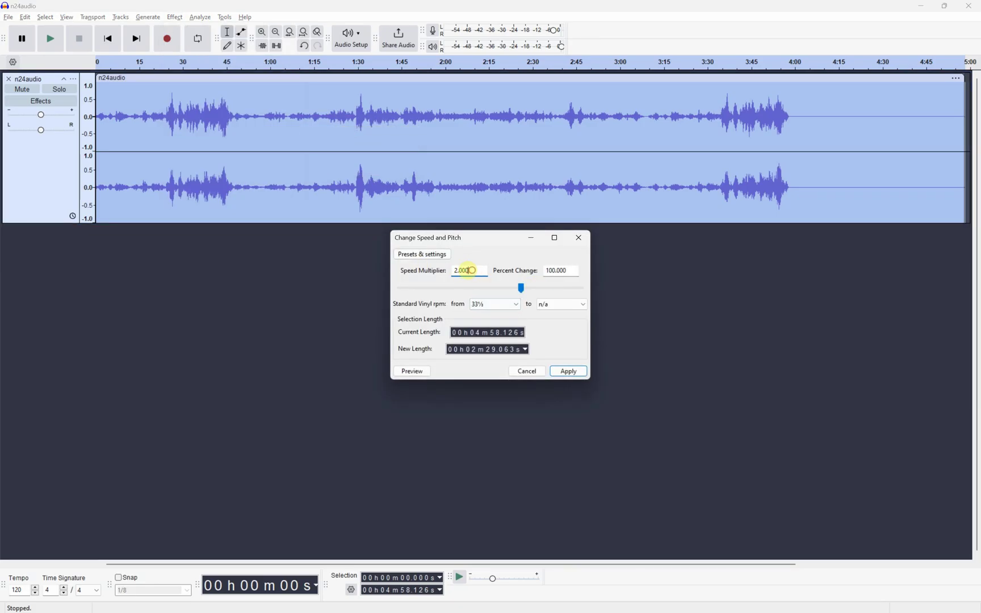
{"action": "left_click_drag", "start_coordinate": [469, 271], "coordinate": [450, 278]}
{"action": "left_click", "coordinate": [569, 371]}
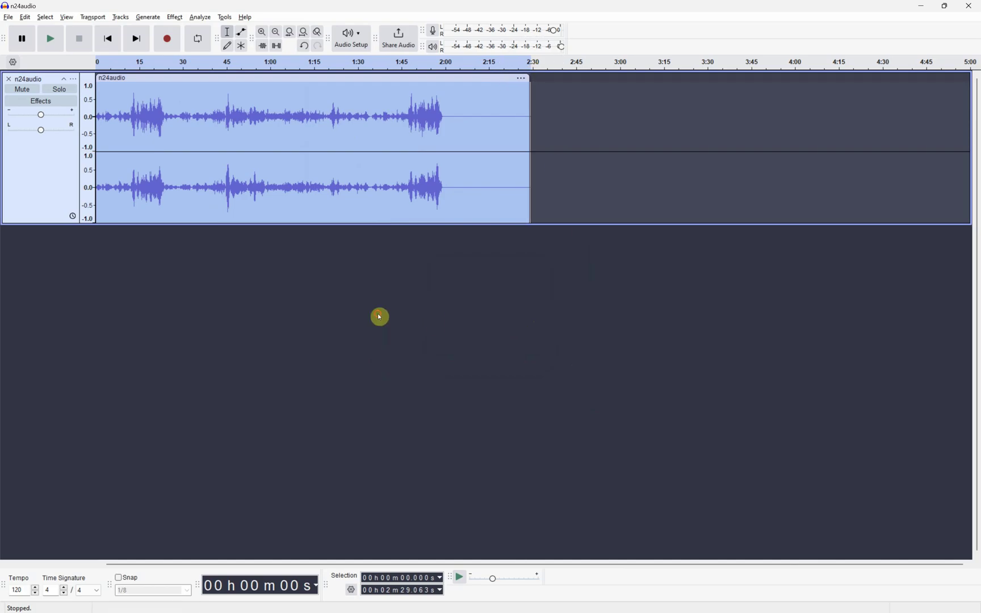
- Select the audio from about 0:59 to 2:20 and return to the exam paper
{"action": "left_click", "coordinate": [437, 173]}
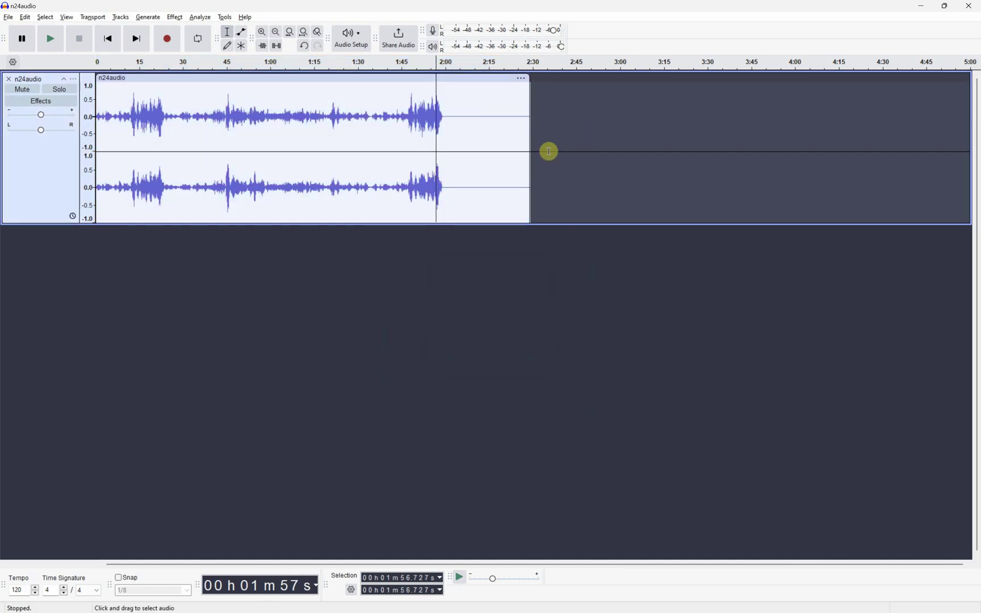
{"action": "left_click_drag", "start_coordinate": [506, 134], "coordinate": [321, 188]}
{"action": "key", "text": "alt+Tab"}
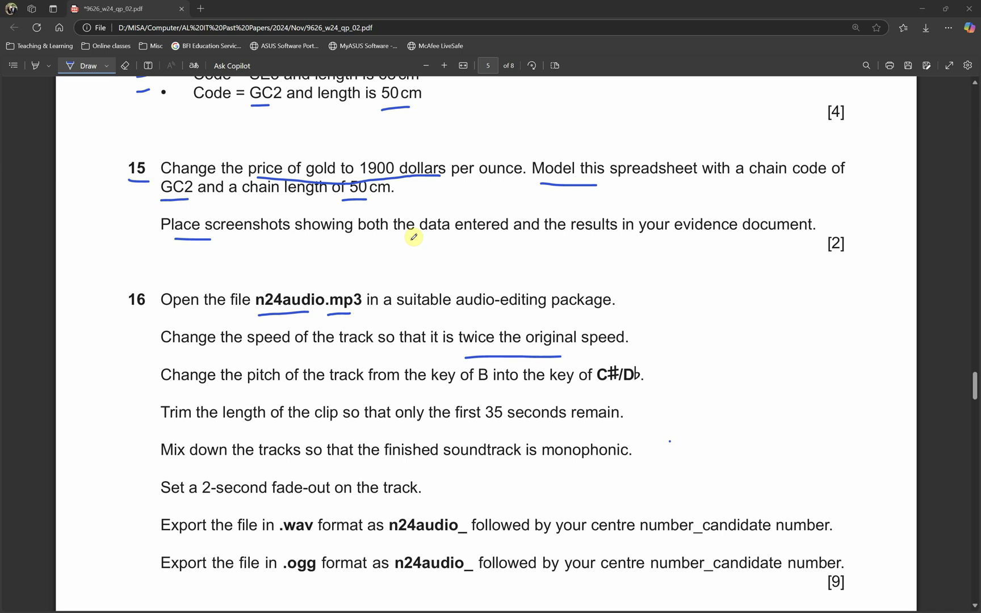
- Tick the speed step and underline 'pitch', 'track', 'key of B' and 'key of C♯/D♭'
{"action": "left_click_drag", "start_coordinate": [138, 336], "coordinate": [167, 330]}
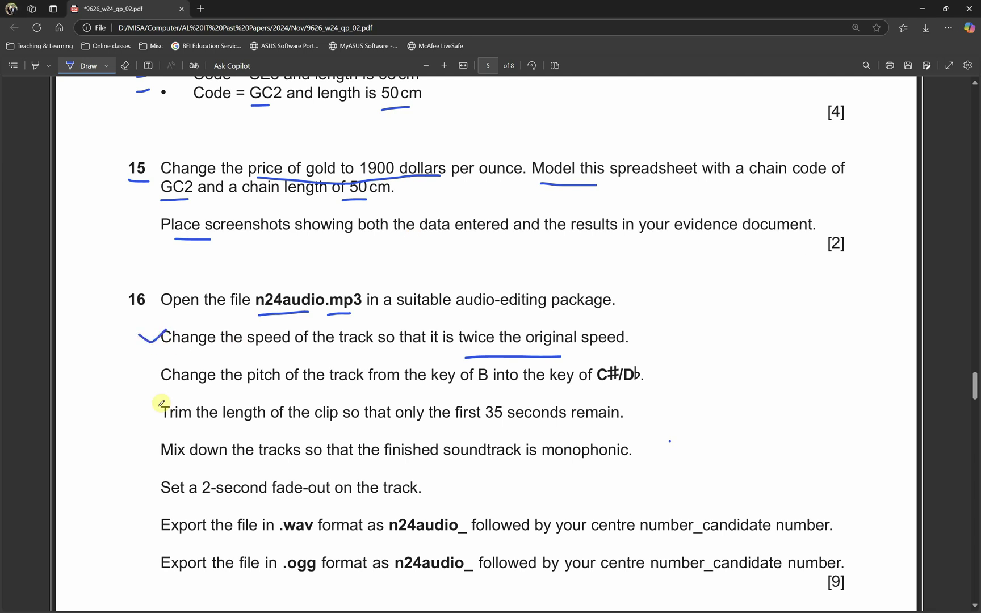
{"action": "left_click_drag", "start_coordinate": [258, 389], "coordinate": [373, 390]}
{"action": "left_click_drag", "start_coordinate": [436, 390], "coordinate": [487, 386]}
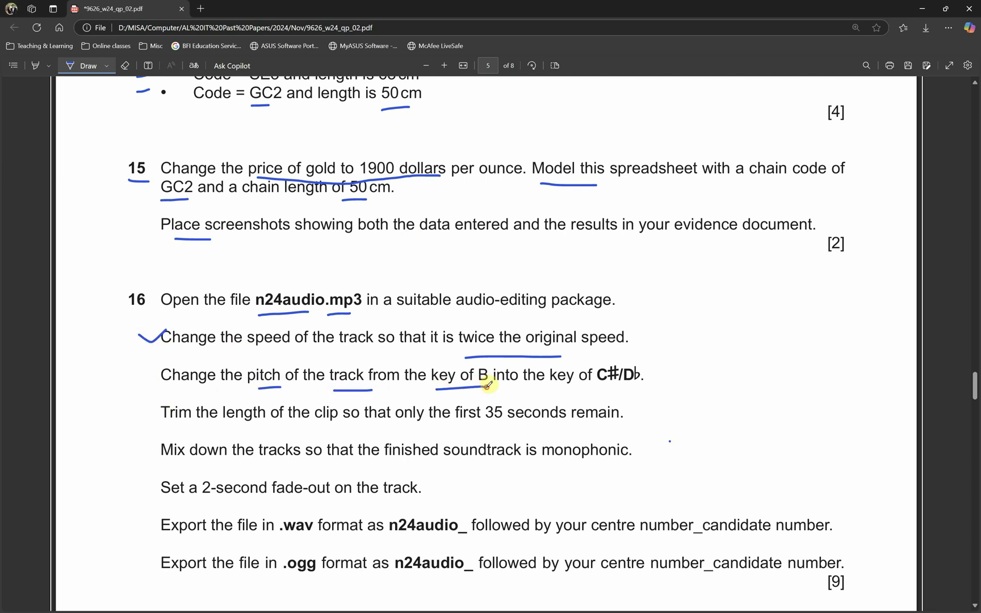
{"action": "left_click_drag", "start_coordinate": [555, 390], "coordinate": [608, 388]}
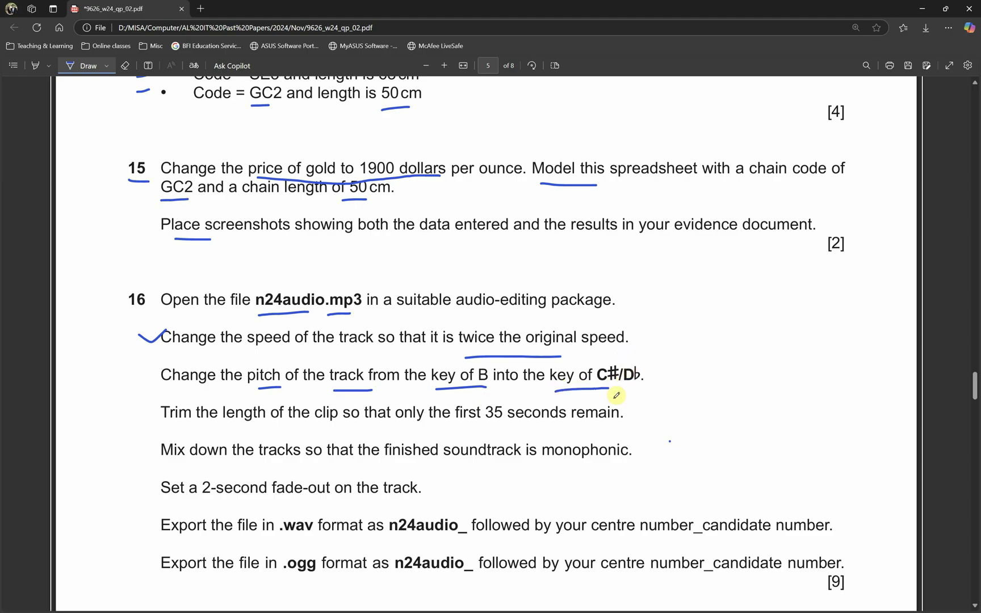
- Back in Audacity, select the whole clip and open the Change Pitch effect
{"action": "key", "text": "alt+Tab"}
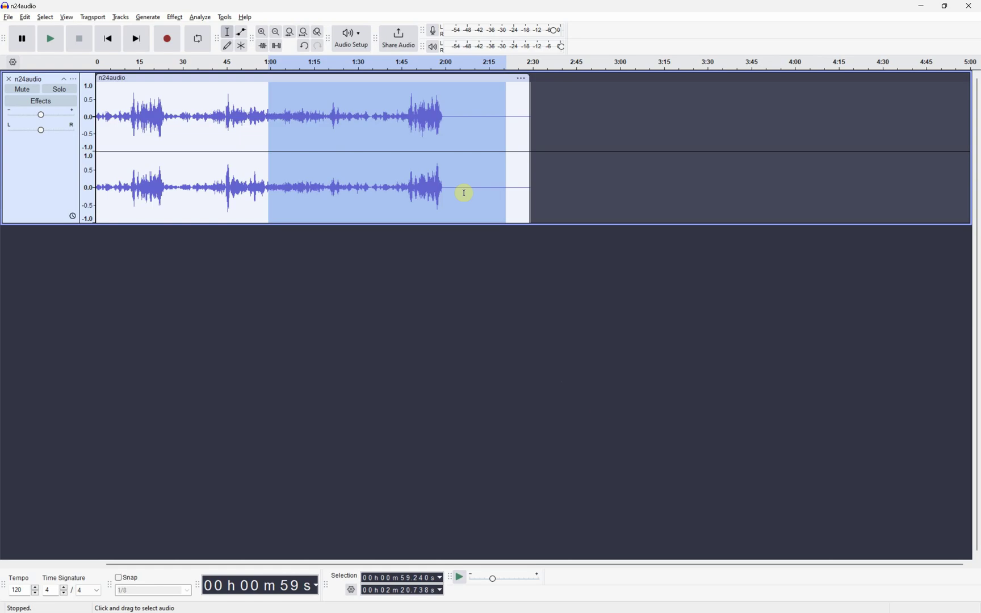
{"action": "double_click", "coordinate": [462, 193]}
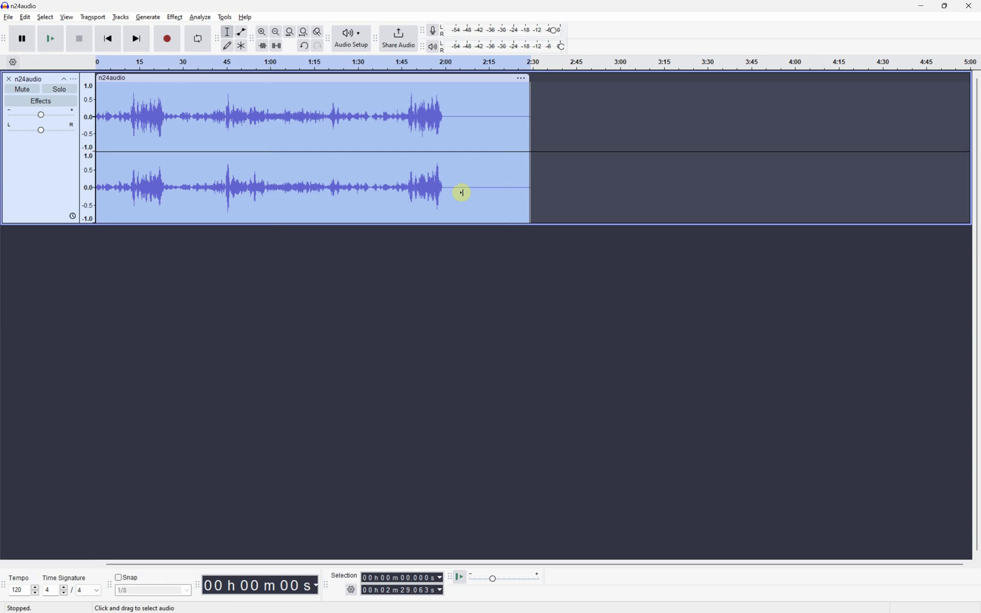
{"action": "left_click", "coordinate": [174, 18]}
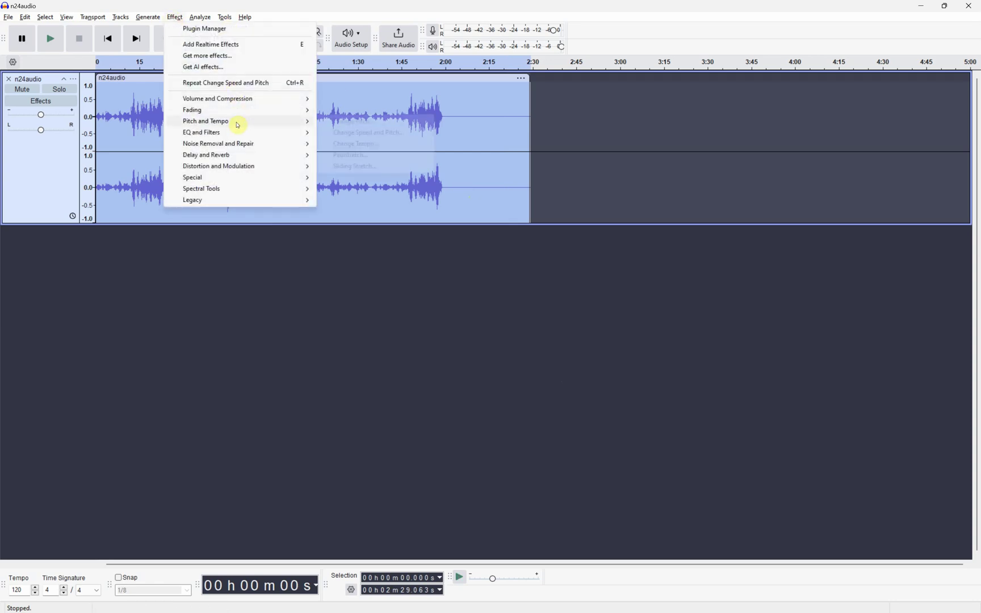
{"action": "mouse_move", "coordinate": [238, 124]}
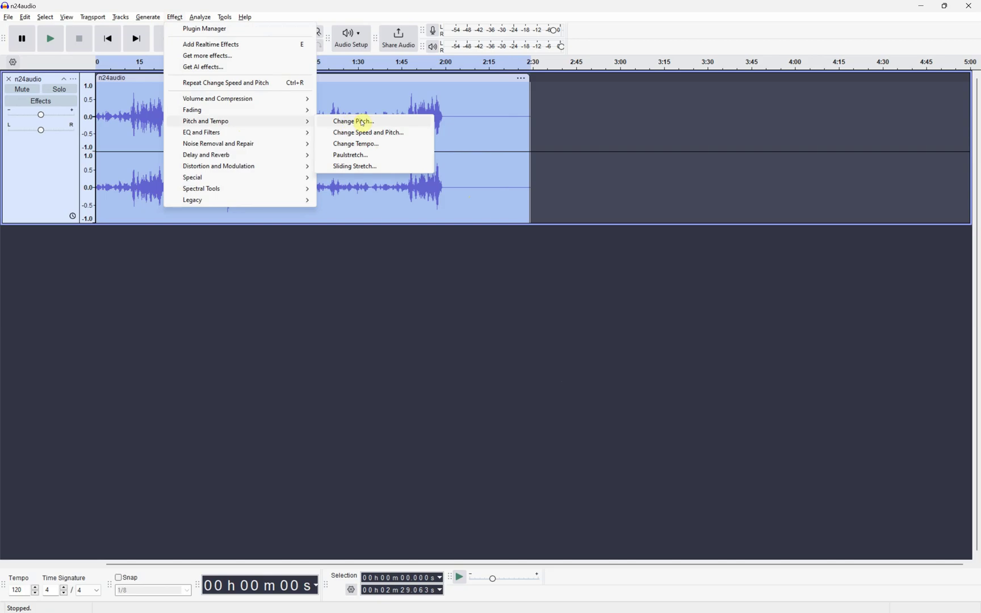
{"action": "left_click", "coordinate": [363, 122]}
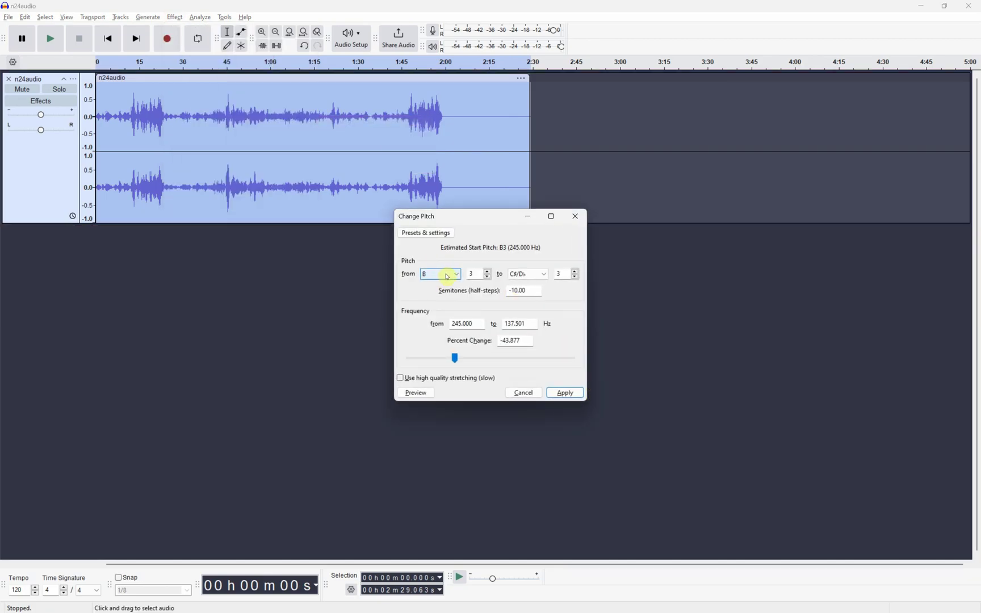
- Set the pitch change from B to C#/Db, giving -10 semitones
{"action": "left_click", "coordinate": [531, 277]}
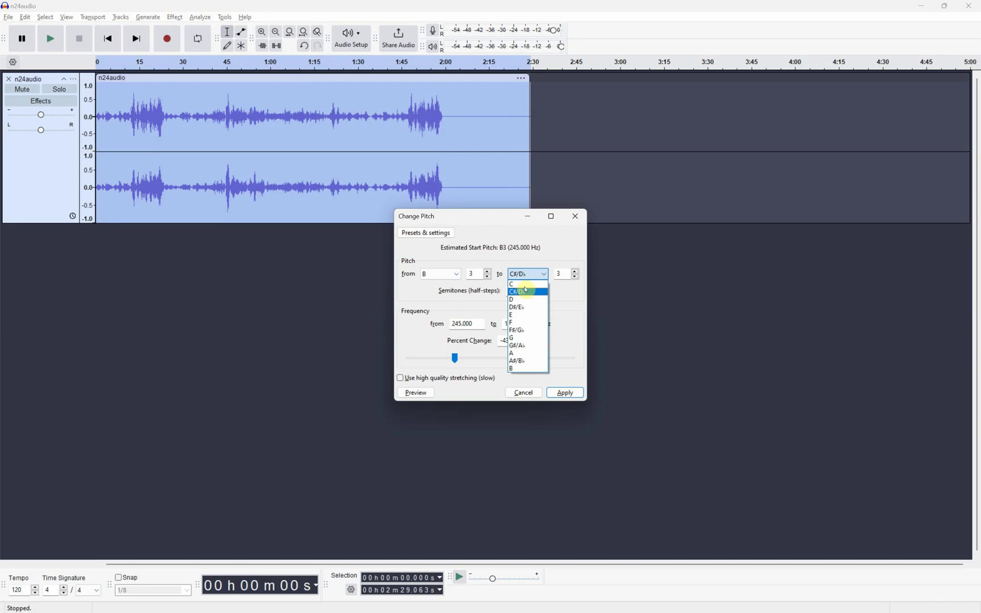
{"action": "left_click", "coordinate": [524, 292]}
{"action": "left_click", "coordinate": [528, 274]}
{"action": "left_click", "coordinate": [516, 292]}
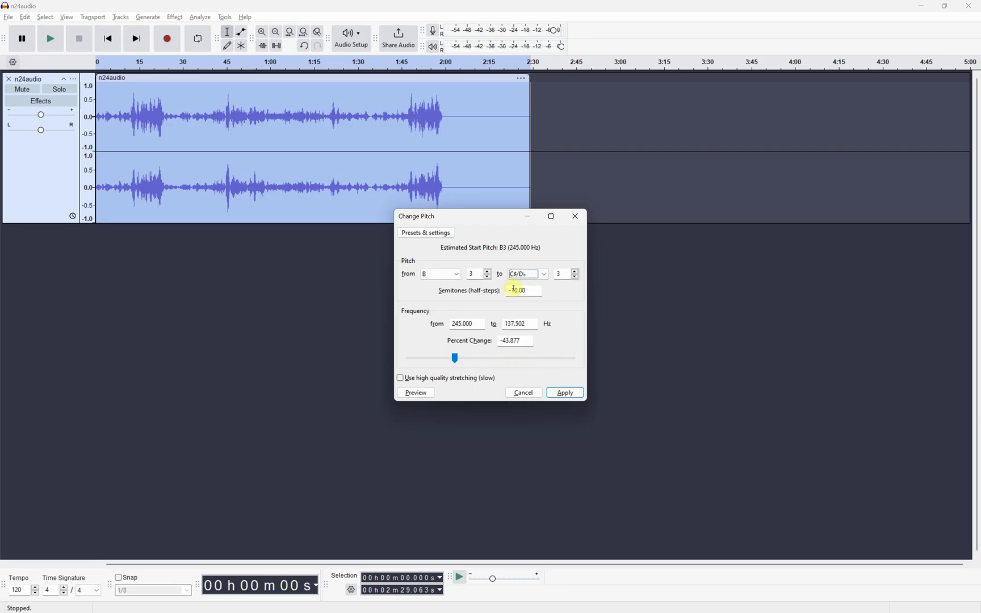
- Apply the -10 semitone pitch change and tick the pitch step on the paper
{"action": "left_click", "coordinate": [567, 393]}
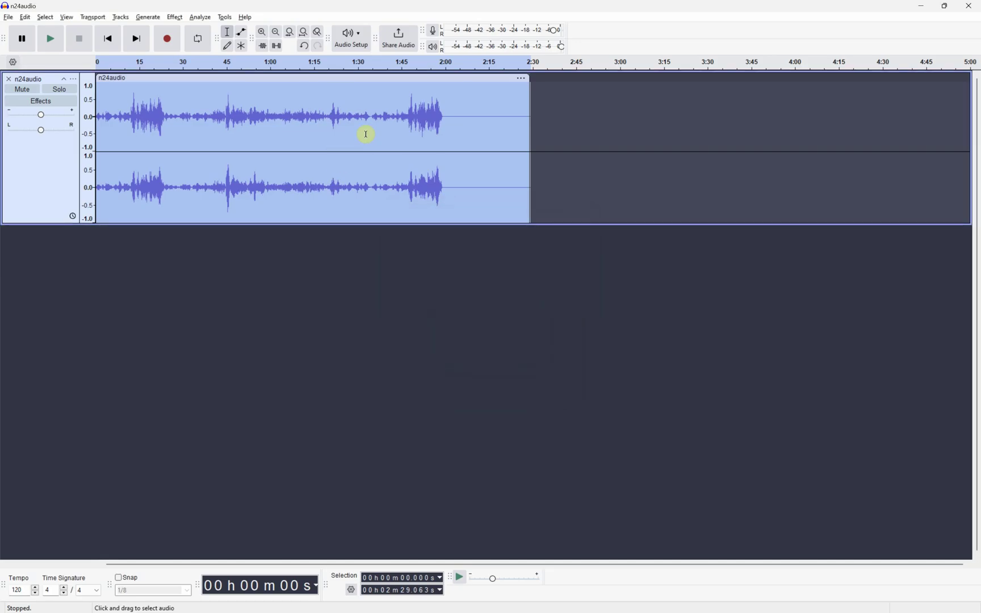
{"action": "key", "text": "alt+Tab"}
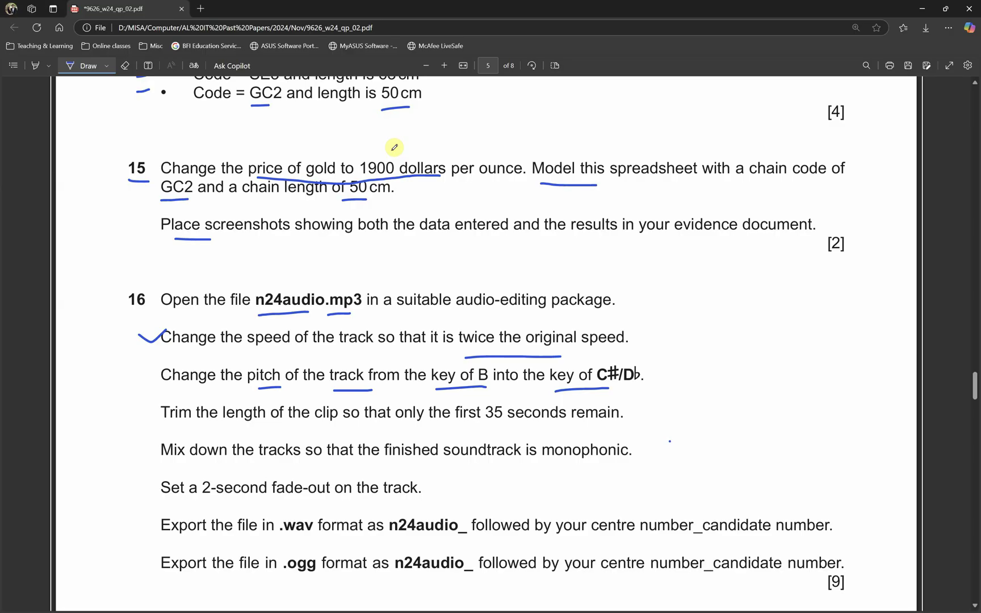
{"action": "left_click", "coordinate": [134, 376]}
{"action": "left_click_drag", "start_coordinate": [133, 376], "coordinate": [176, 369]}
- Underline 'first 35 seconds remain' in the trim instruction and return to Audacity
{"action": "scroll", "coordinate": [272, 372], "scroll_direction": "down", "scroll_amount": 2}
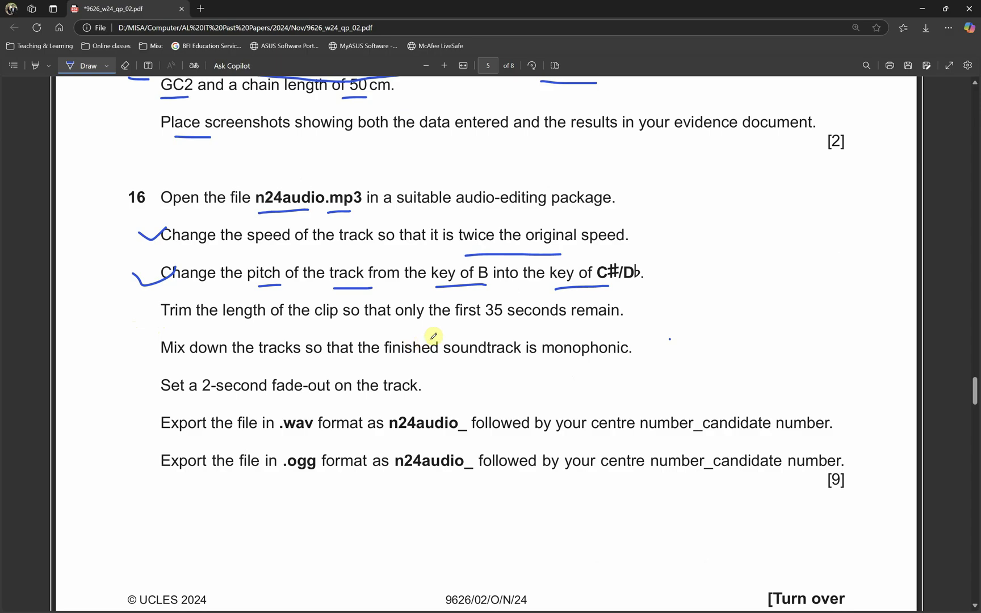
{"action": "left_click_drag", "start_coordinate": [464, 328], "coordinate": [614, 325]}
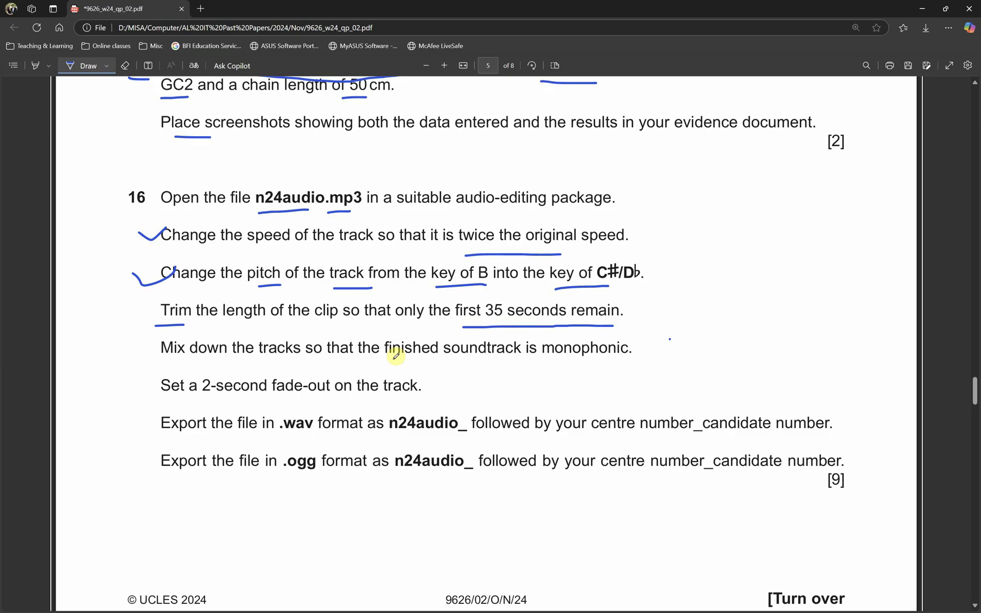
{"action": "key", "text": "alt+Tab"}
- Select the whole clip and enter 0m35 in the selection time fields
{"action": "left_click", "coordinate": [209, 158]}
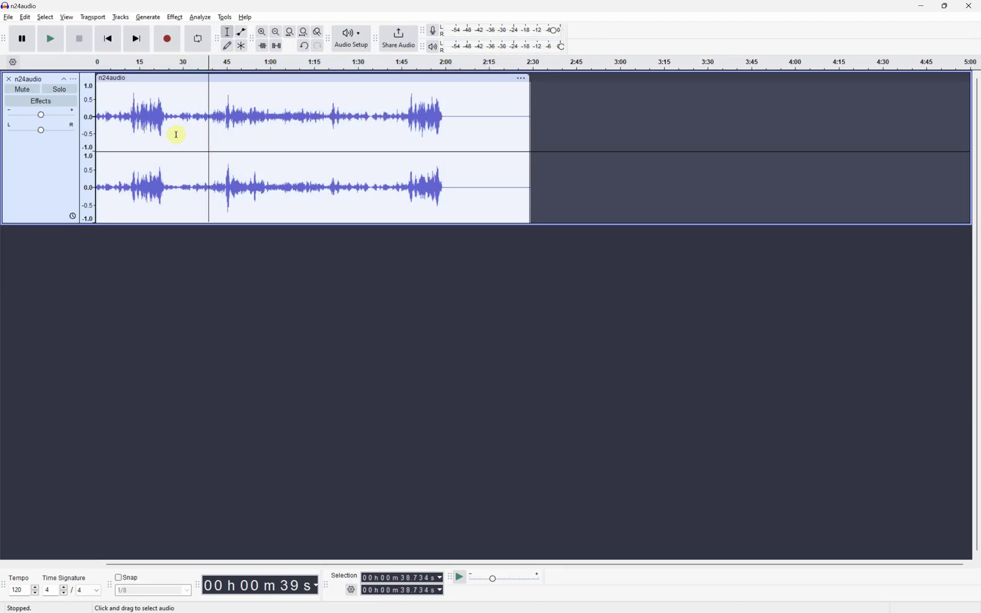
{"action": "left_click_drag", "start_coordinate": [176, 135], "coordinate": [95, 136]}
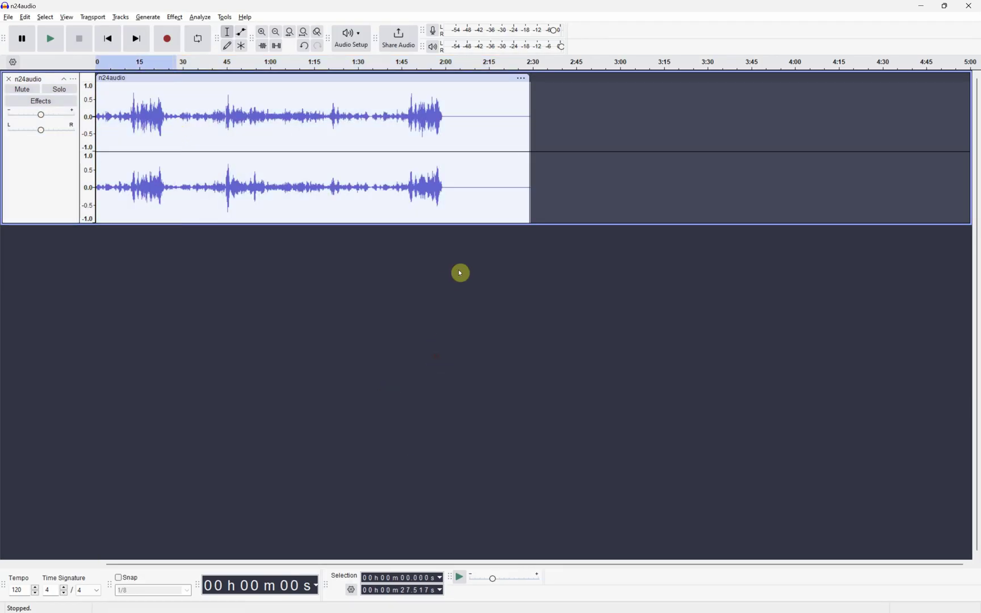
{"action": "double_click", "coordinate": [486, 220]}
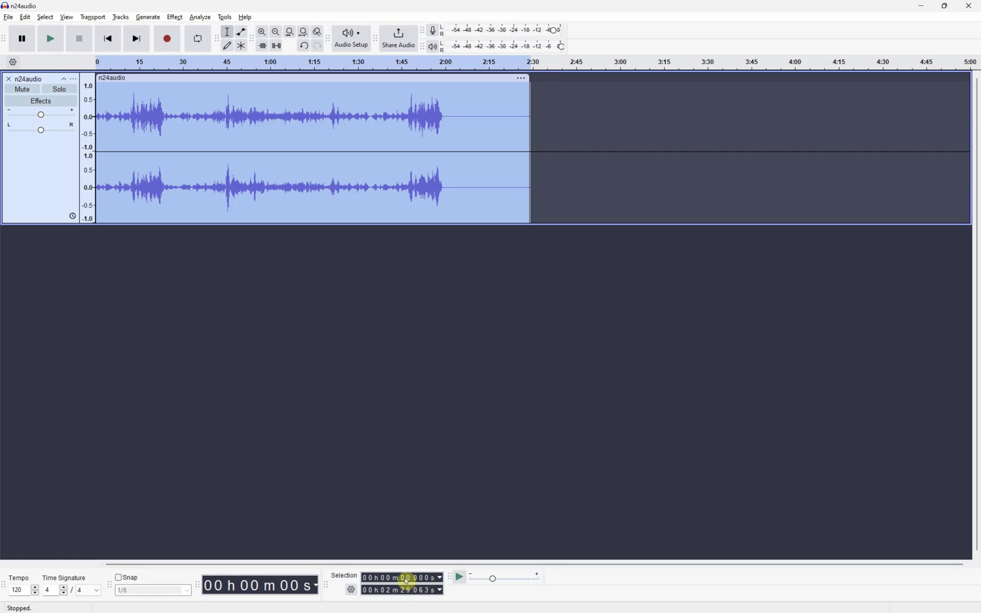
{"action": "left_click", "coordinate": [403, 582]}
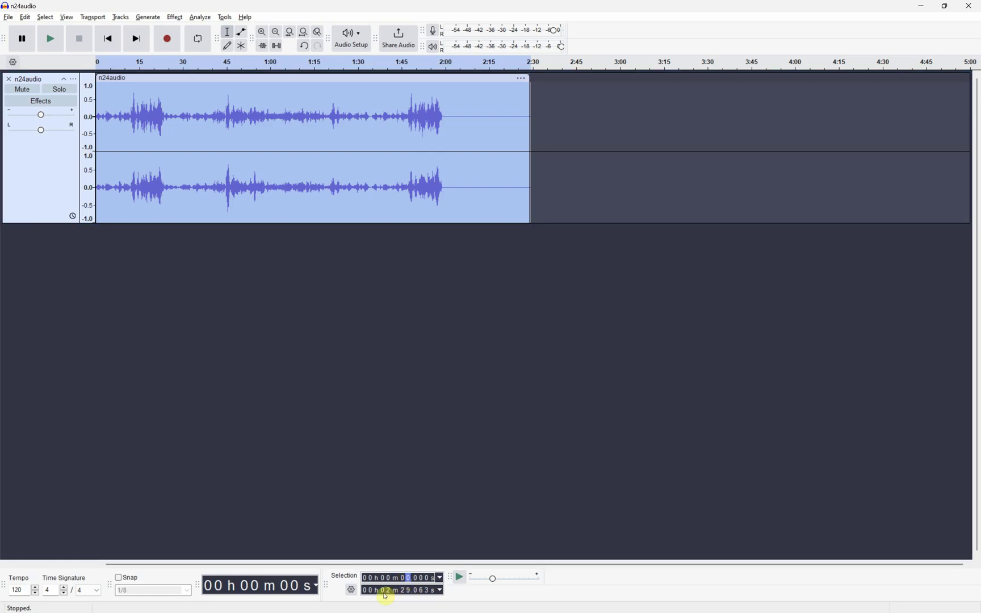
{"action": "left_click", "coordinate": [388, 592]}
{"action": "type", "text": "0m"}
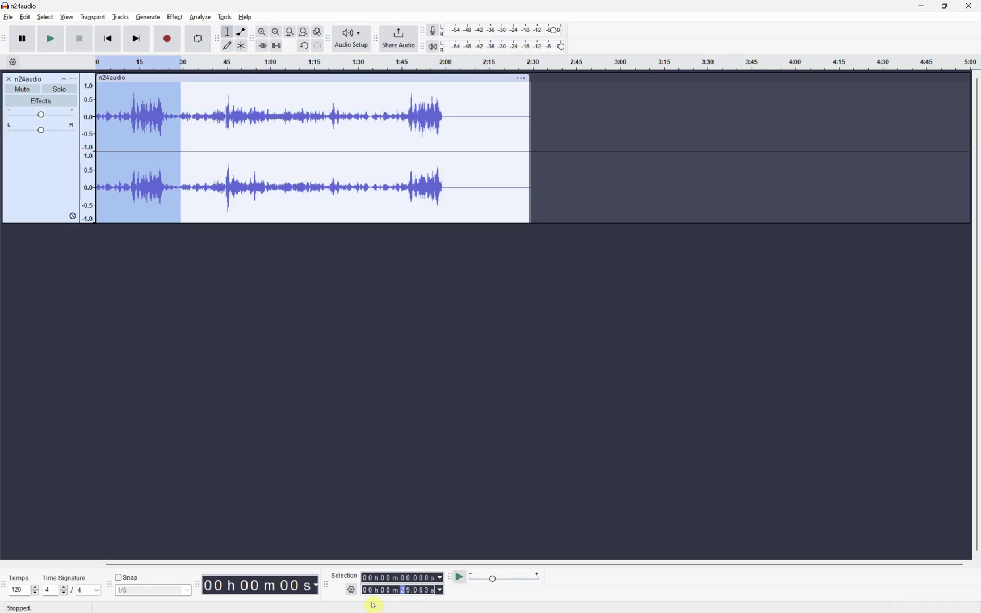
{"action": "type", "text": "35"}
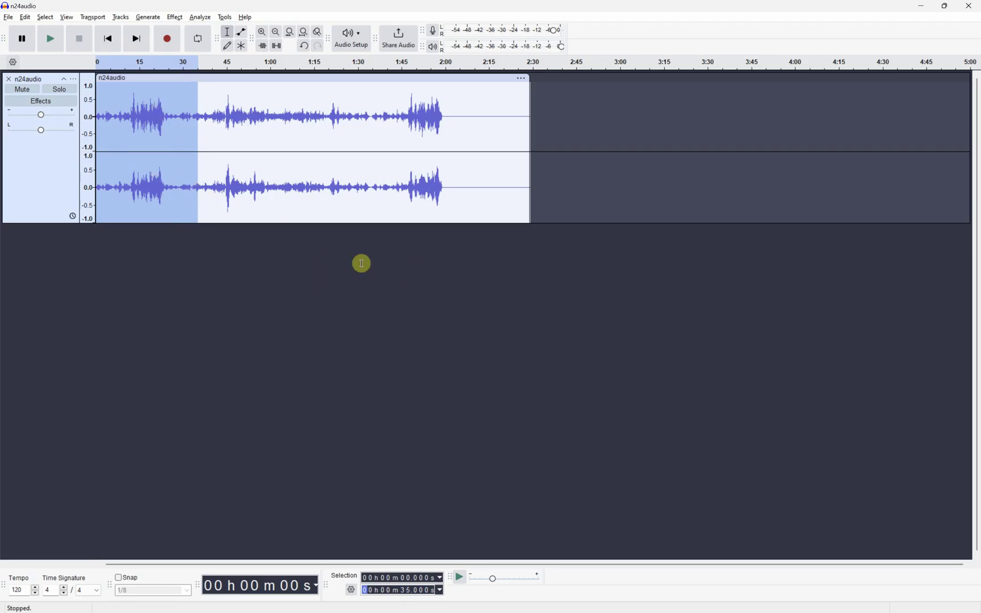
- Place the cursor near 35 s and type 3500 as the selection start
{"action": "left_click", "coordinate": [401, 188]}
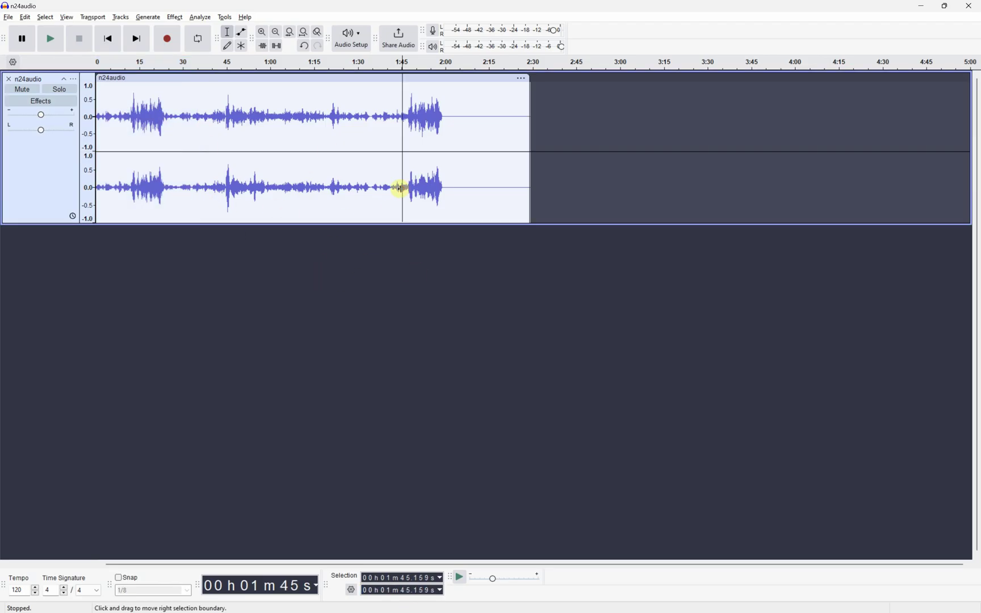
{"action": "left_click", "coordinate": [198, 170]}
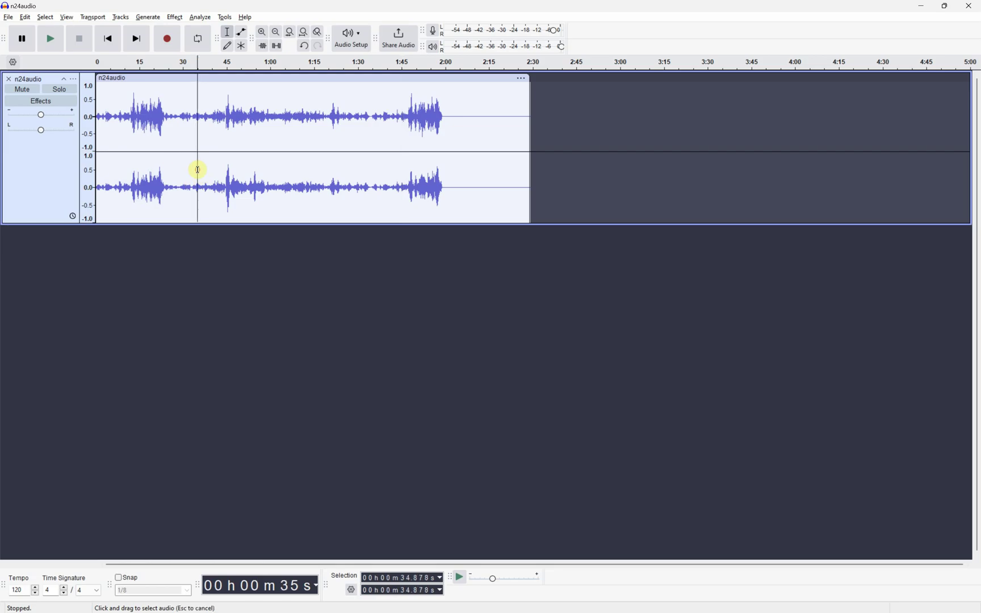
{"action": "left_click", "coordinate": [406, 580]}
{"action": "type", "text": "3500"}
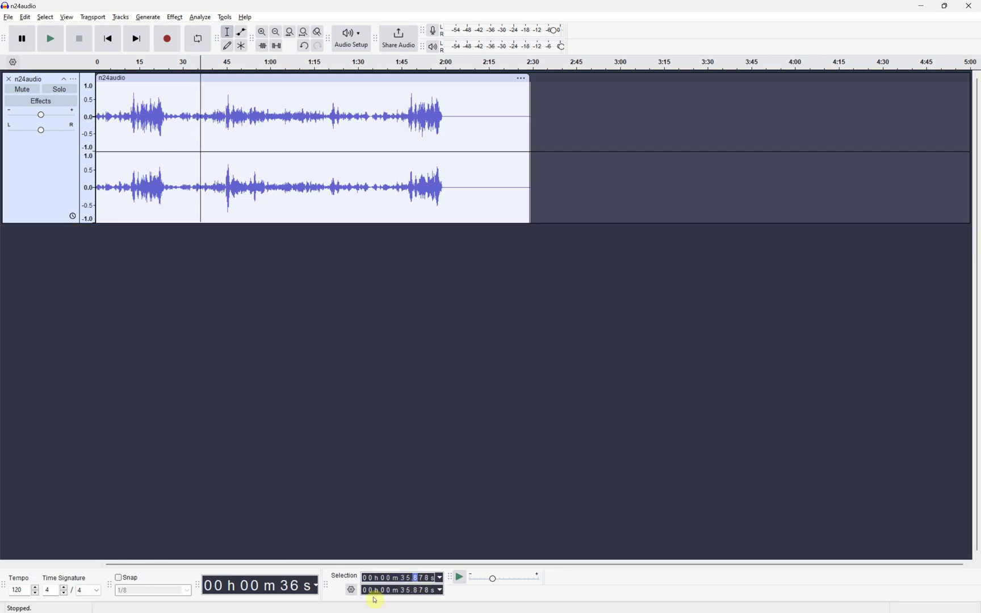
{"action": "key", "text": "Tab"}
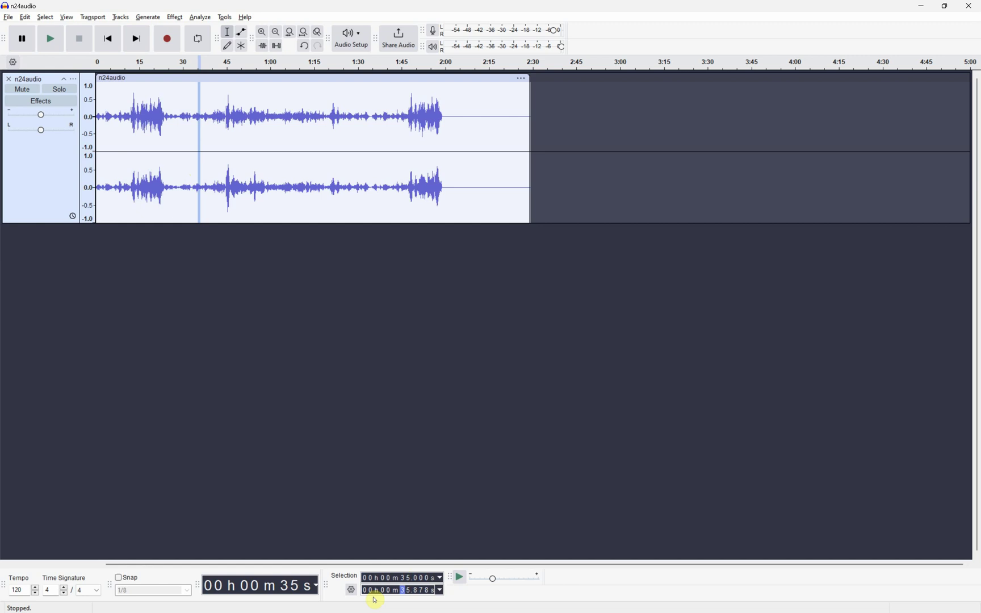
- Select the whole clip again and set the selection start to 35 seconds
{"action": "double_click", "coordinate": [526, 151]}
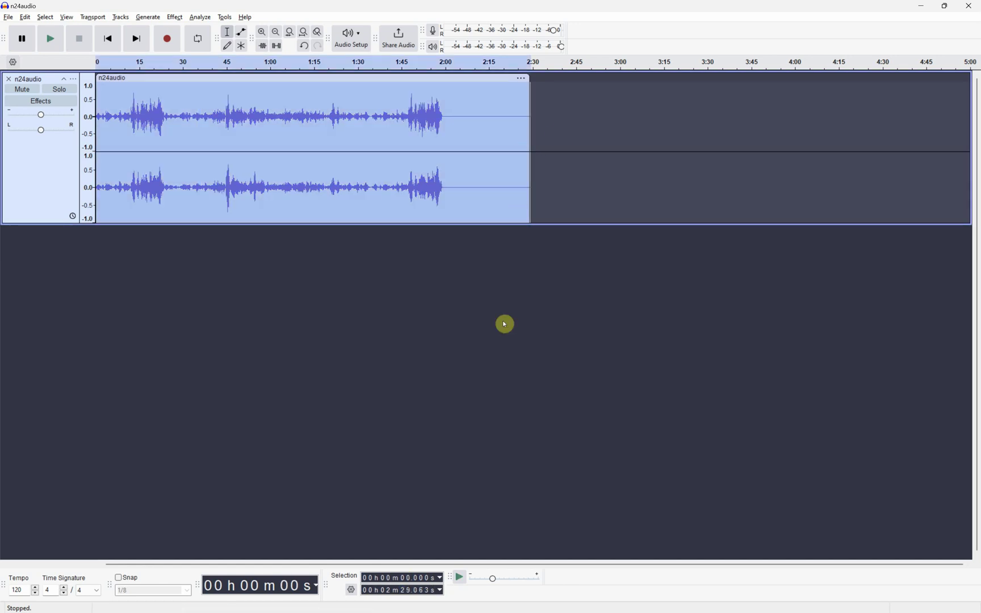
{"action": "left_click", "coordinate": [417, 579]}
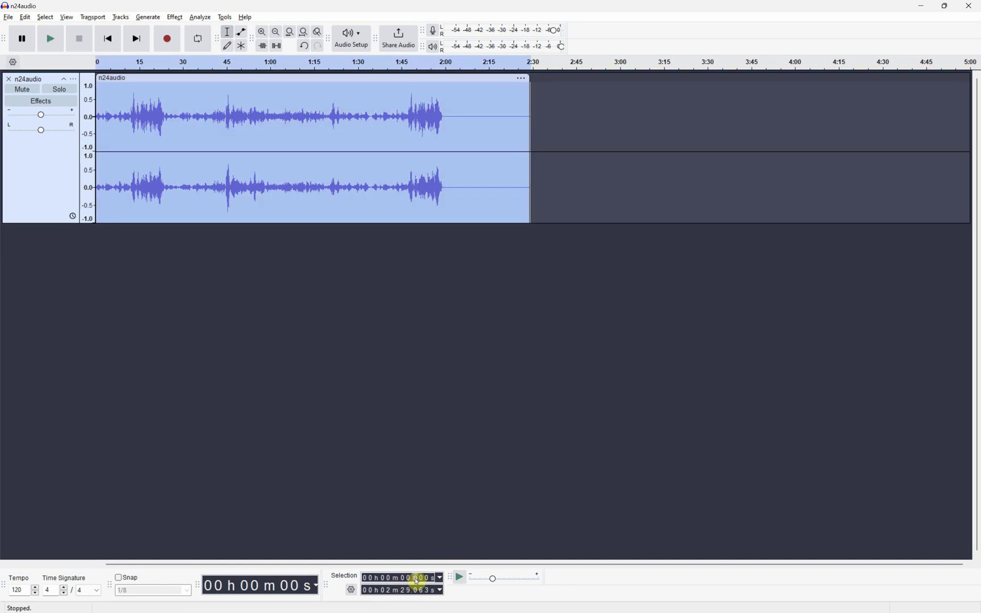
{"action": "left_click", "coordinate": [414, 582]}
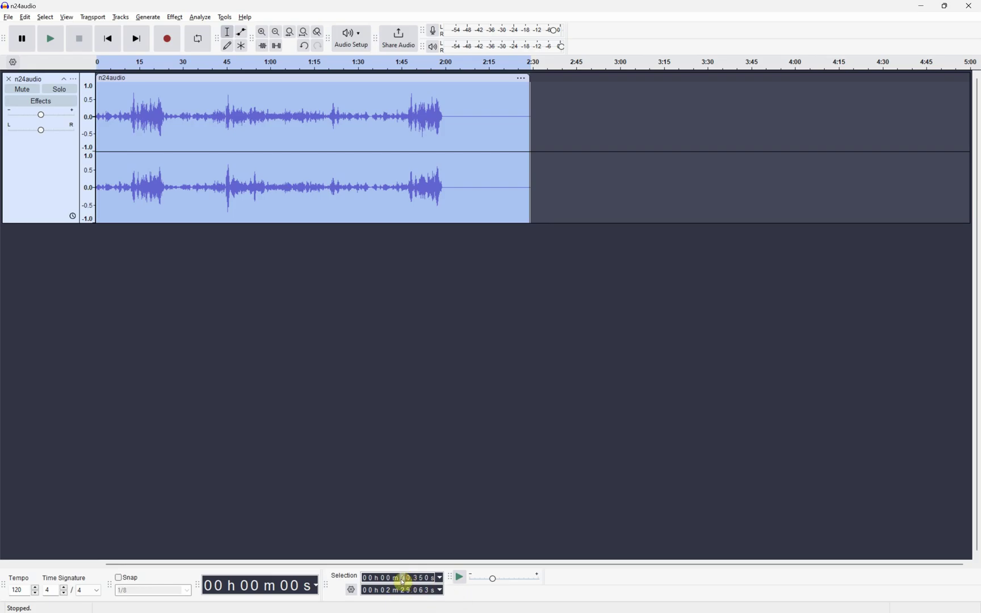
{"action": "type", "text": "350"}
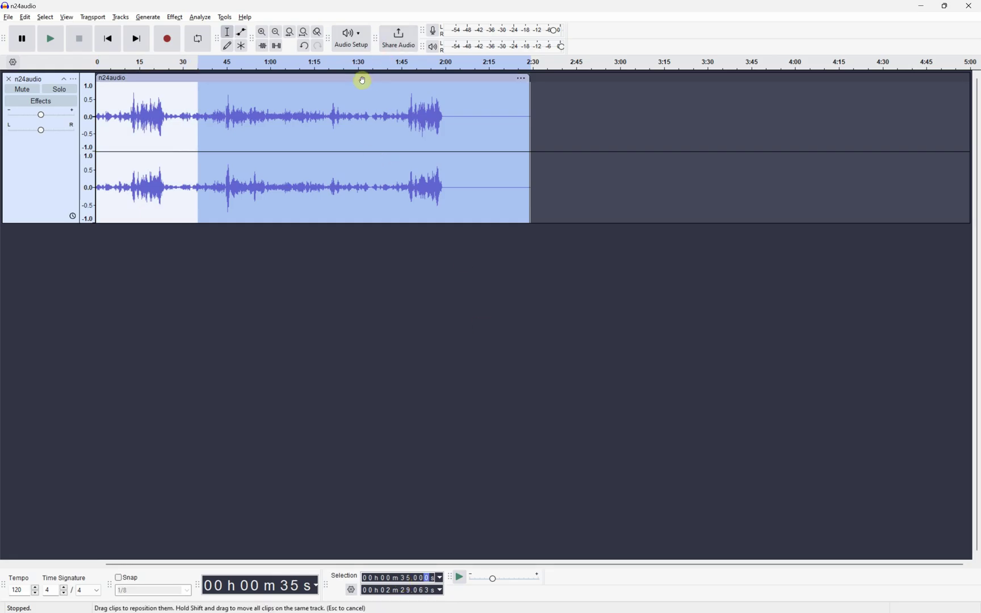
- Cut the audio after 35 seconds and return to the exam PDF
{"action": "right_click", "coordinate": [282, 101]}
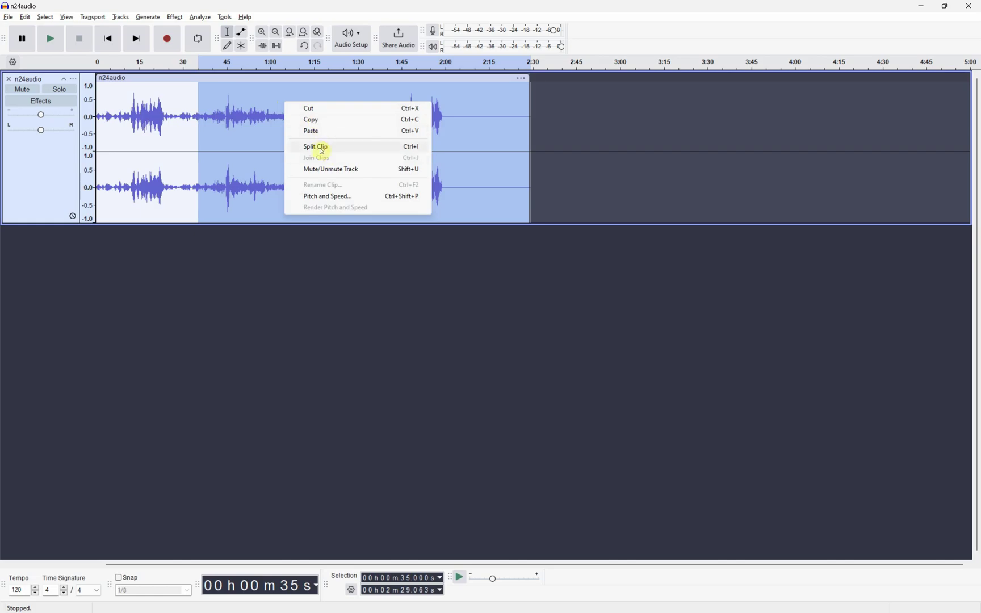
{"action": "left_click", "coordinate": [309, 108]}
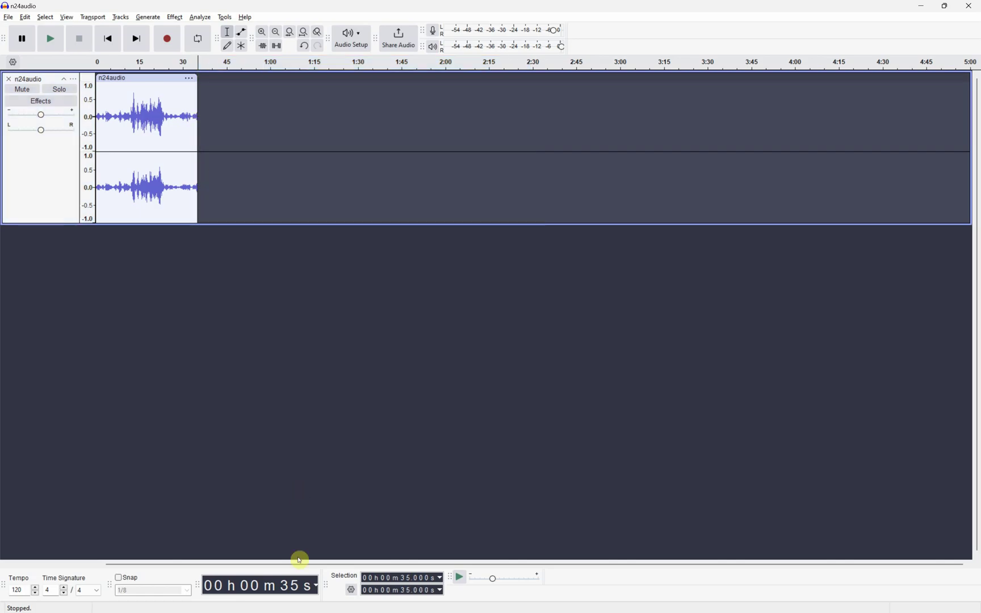
{"action": "left_click", "coordinate": [294, 585]}
{"action": "left_click", "coordinate": [296, 585]}
{"action": "key", "text": "alt+Tab"}
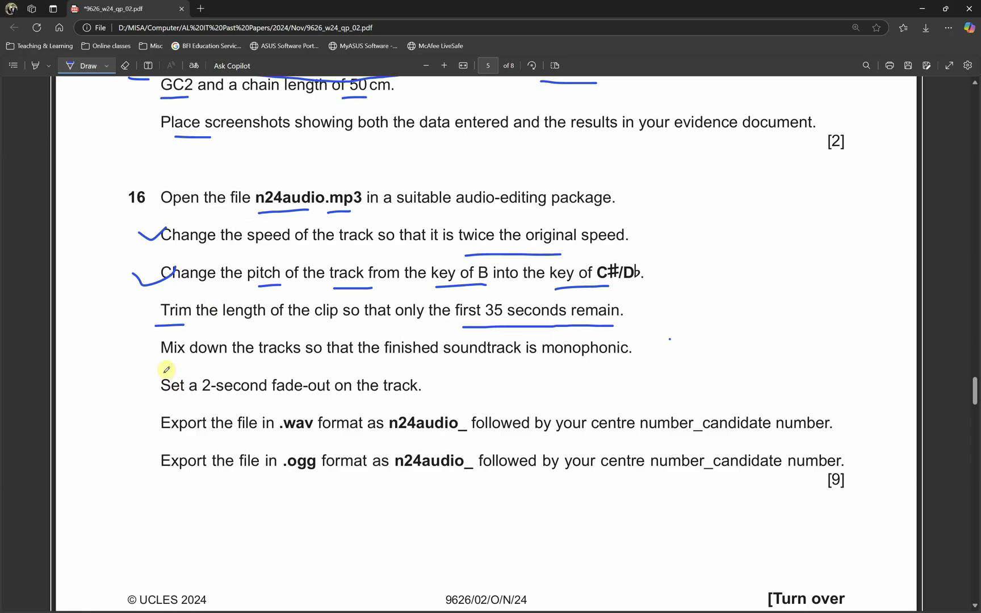
- Tick the trim step and underline 'down the tracks' and 'monophonic' on the paper
{"action": "left_click_drag", "start_coordinate": [120, 319], "coordinate": [145, 303]}
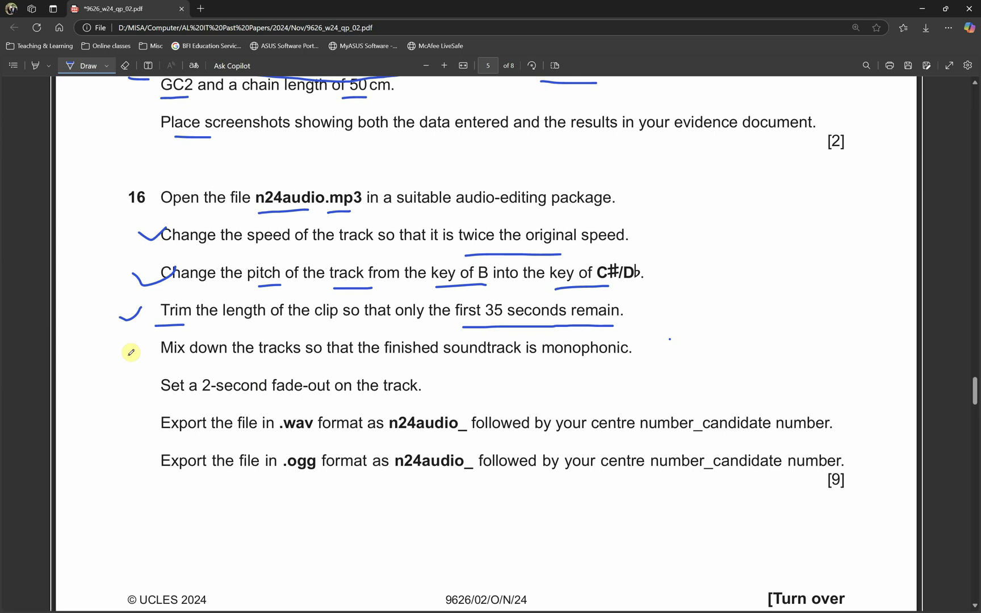
{"action": "left_click_drag", "start_coordinate": [201, 364], "coordinate": [304, 367]}
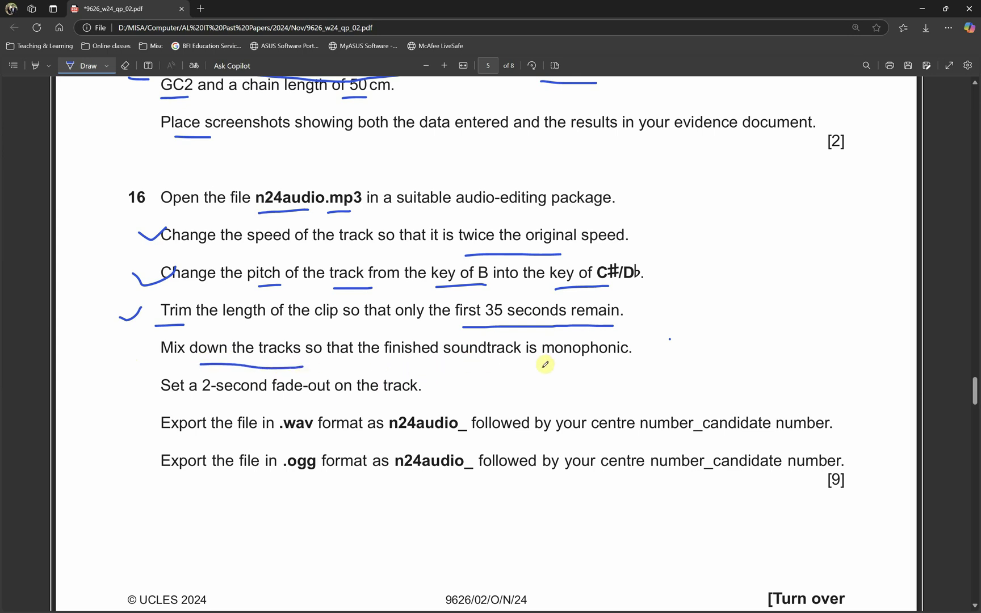
{"action": "left_click_drag", "start_coordinate": [541, 364], "coordinate": [632, 360]}
- Back in Audacity, browse the Tracks menu and select the whole 35-second clip
{"action": "key", "text": "alt+Tab"}
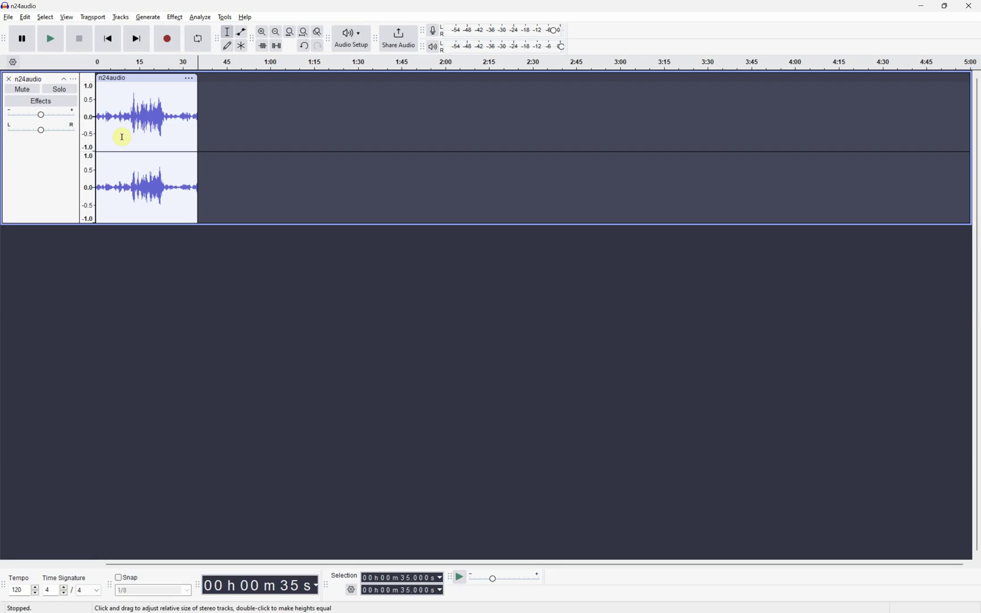
{"action": "left_click", "coordinate": [75, 80]}
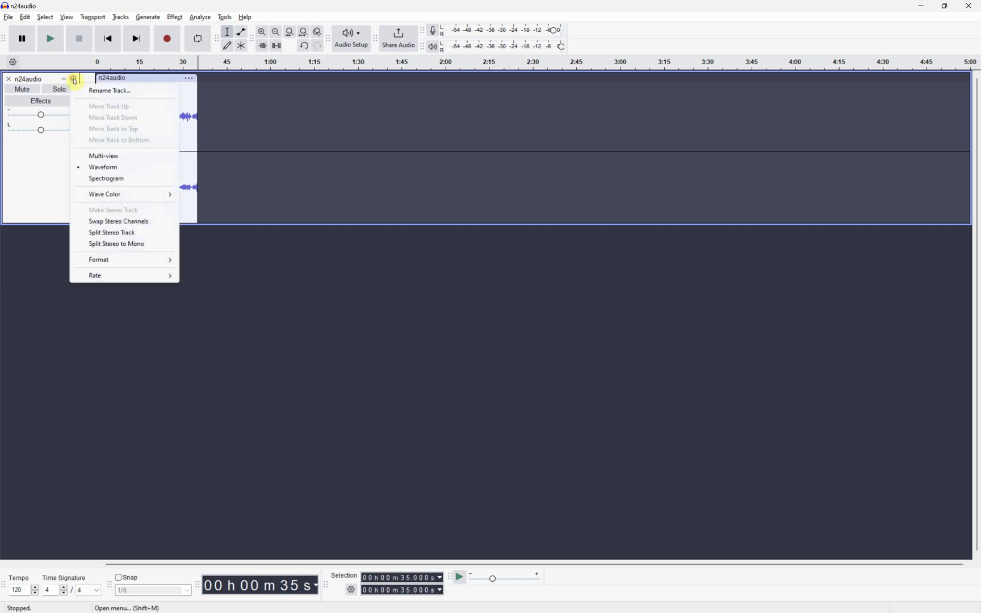
{"action": "left_click", "coordinate": [88, 25]}
{"action": "left_click", "coordinate": [126, 19]}
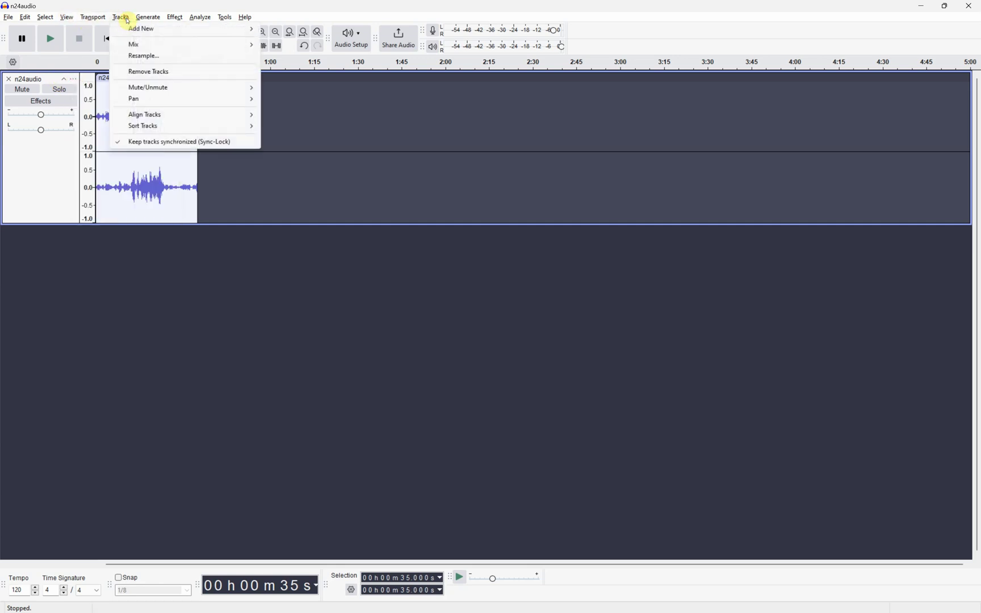
{"action": "mouse_move", "coordinate": [157, 46]}
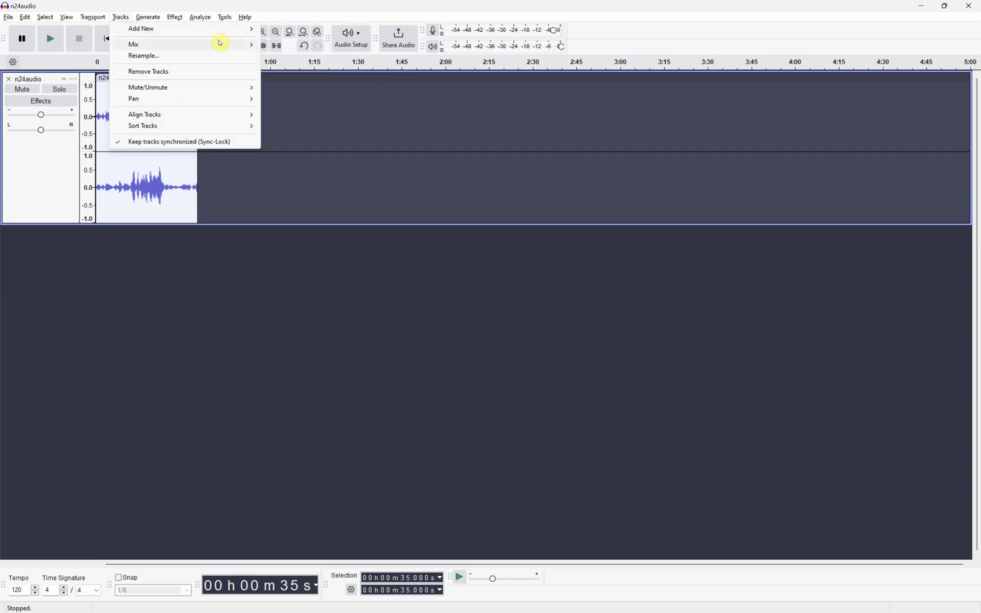
{"action": "left_click", "coordinate": [145, 79]}
{"action": "left_click", "coordinate": [145, 79]}
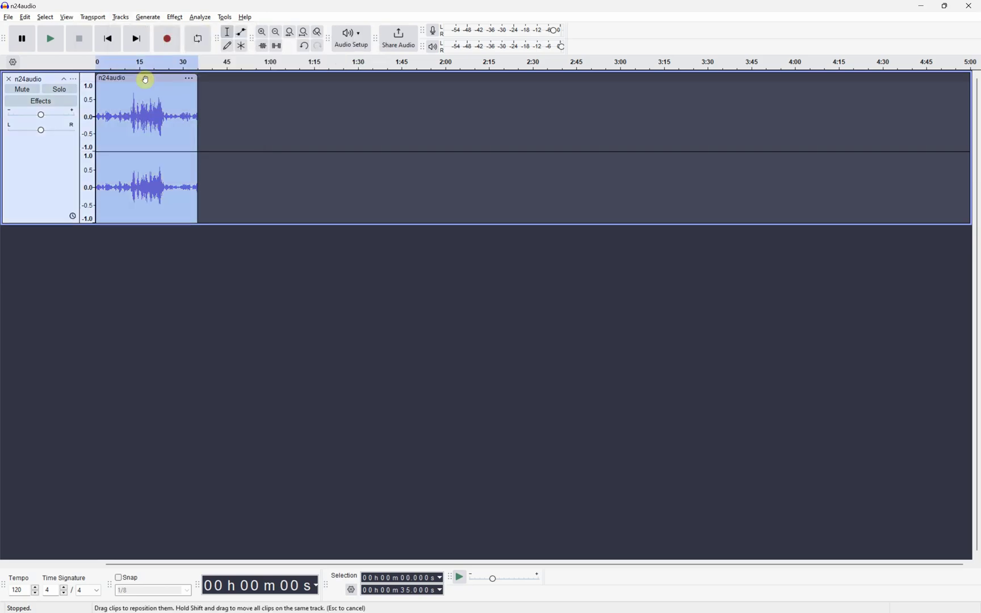
- Mix the stereo n24audio track down to mono with Tracks > Mix > Mix Stereo Down to Mono
{"action": "left_click", "coordinate": [120, 17]}
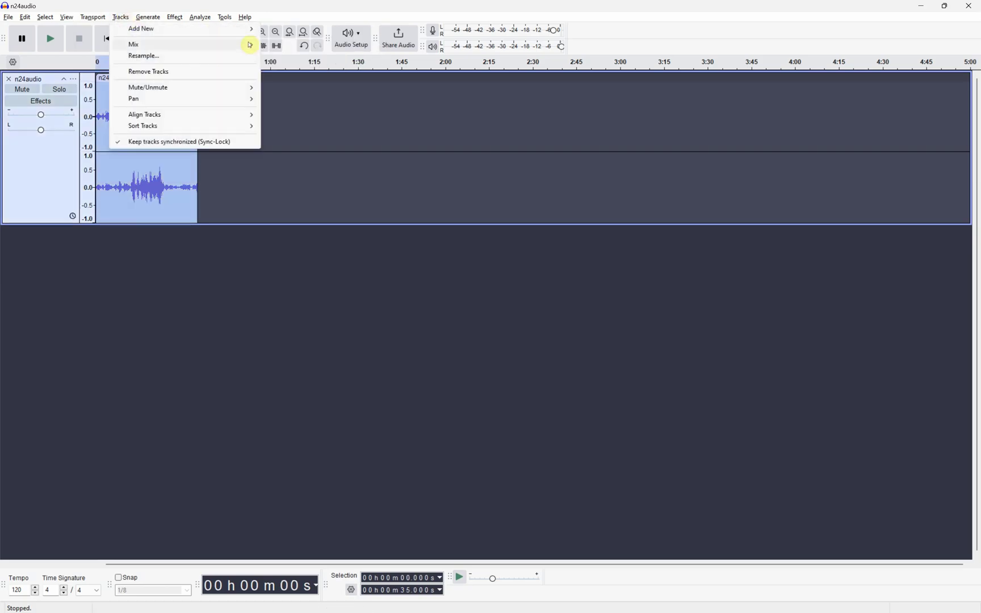
{"action": "mouse_move", "coordinate": [250, 44]}
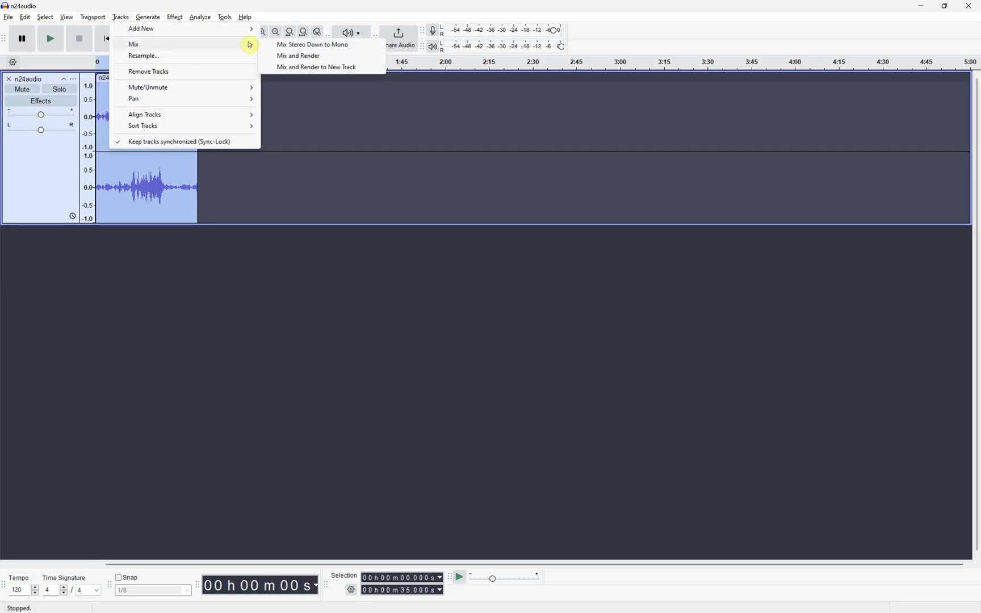
{"action": "left_click", "coordinate": [289, 59]}
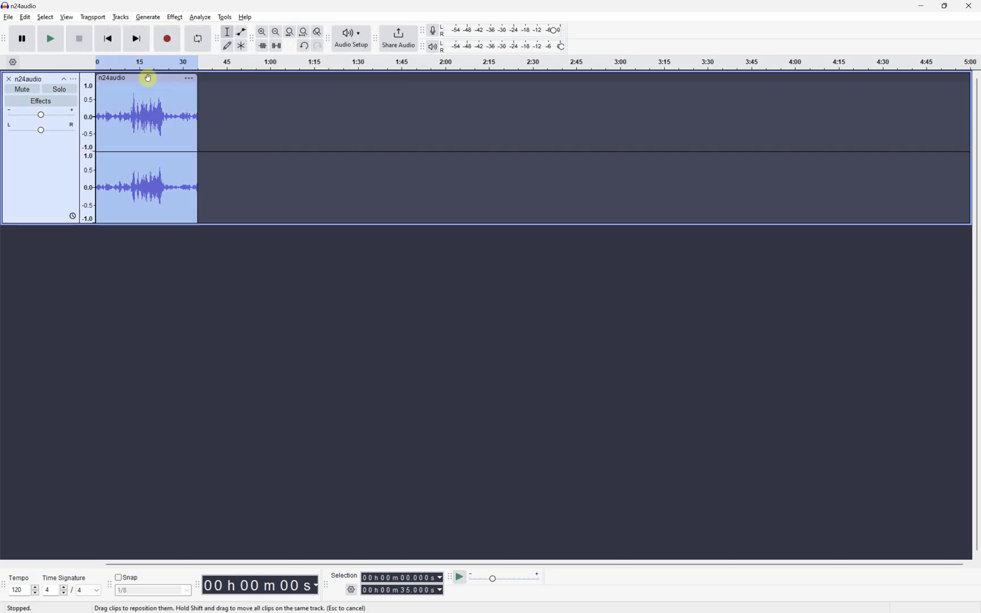
{"action": "left_click", "coordinate": [119, 18]}
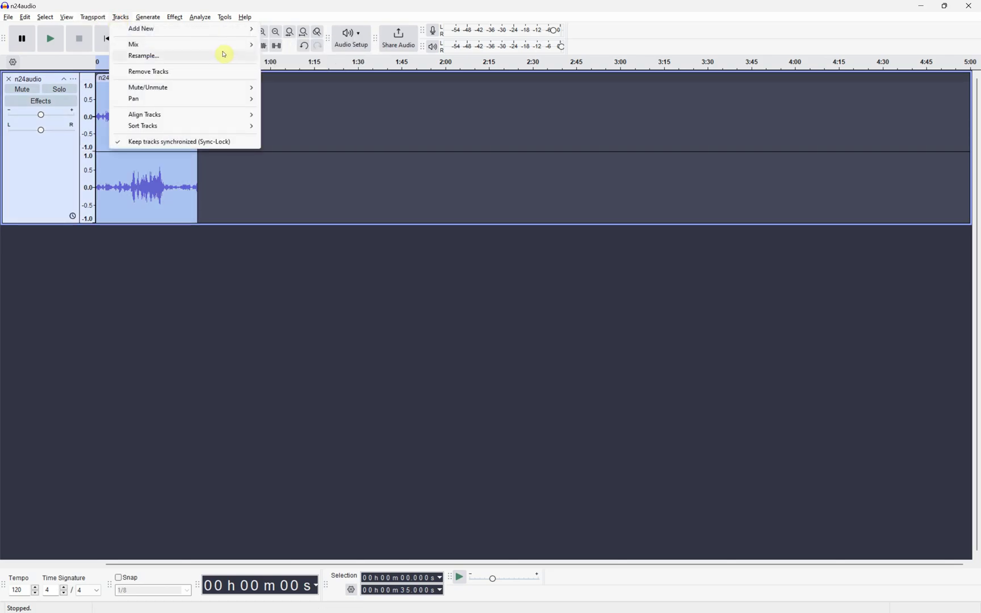
{"action": "mouse_move", "coordinate": [233, 45]}
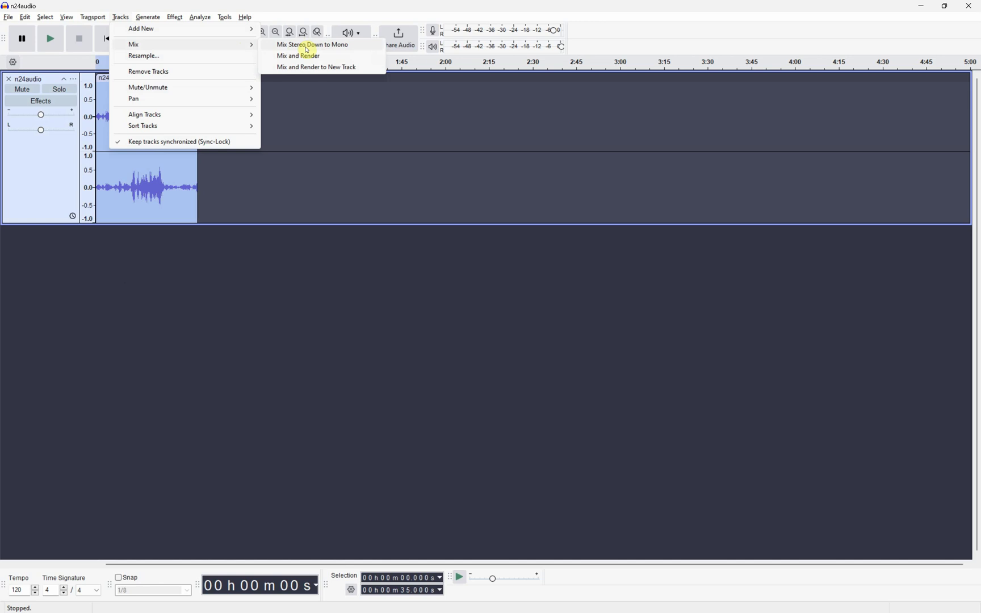
{"action": "left_click", "coordinate": [307, 49]}
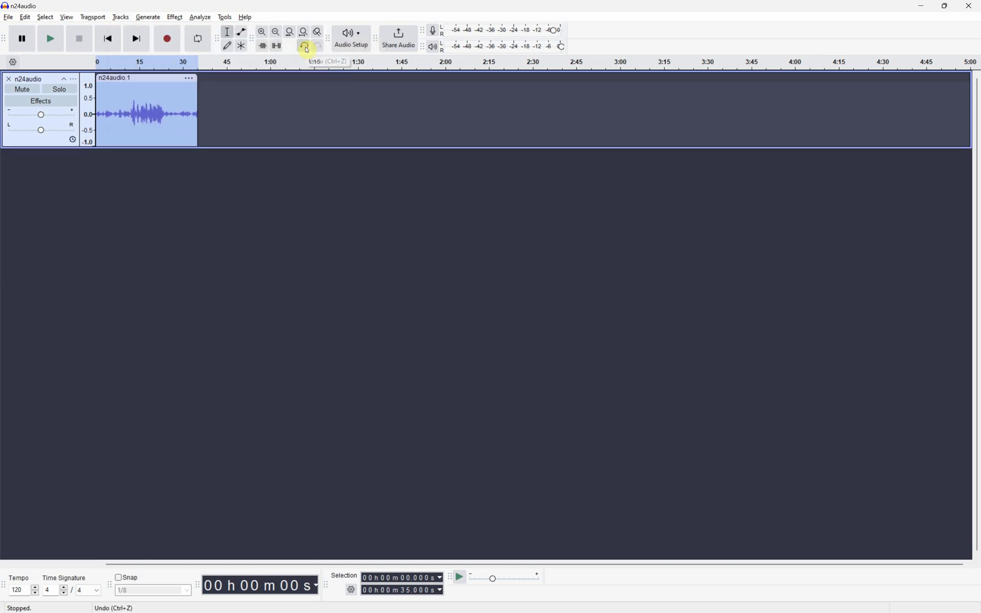
{"action": "key", "text": "ctrl+1"}
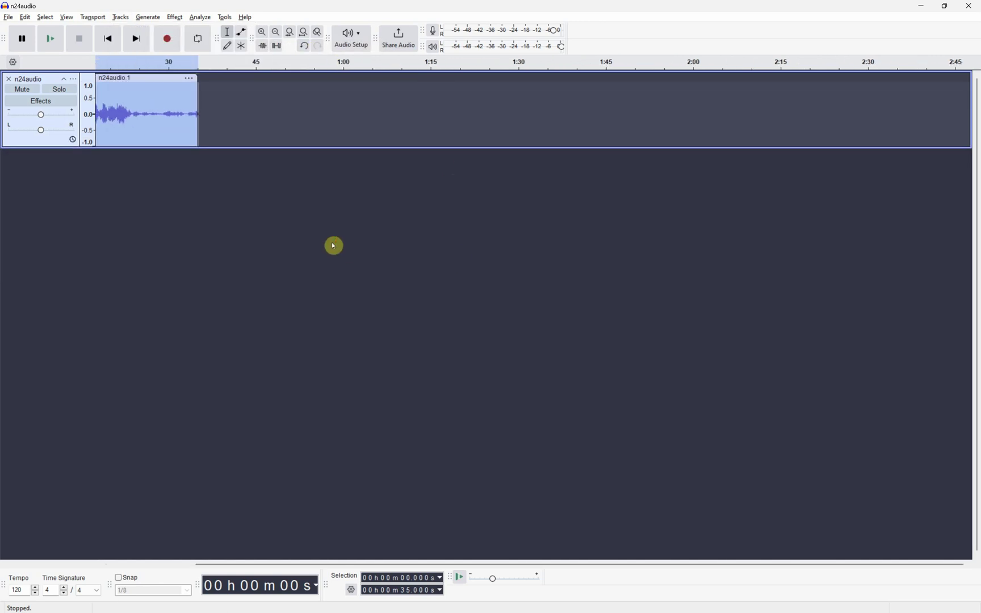
{"action": "left_click_drag", "start_coordinate": [230, 567], "coordinate": [131, 563]}
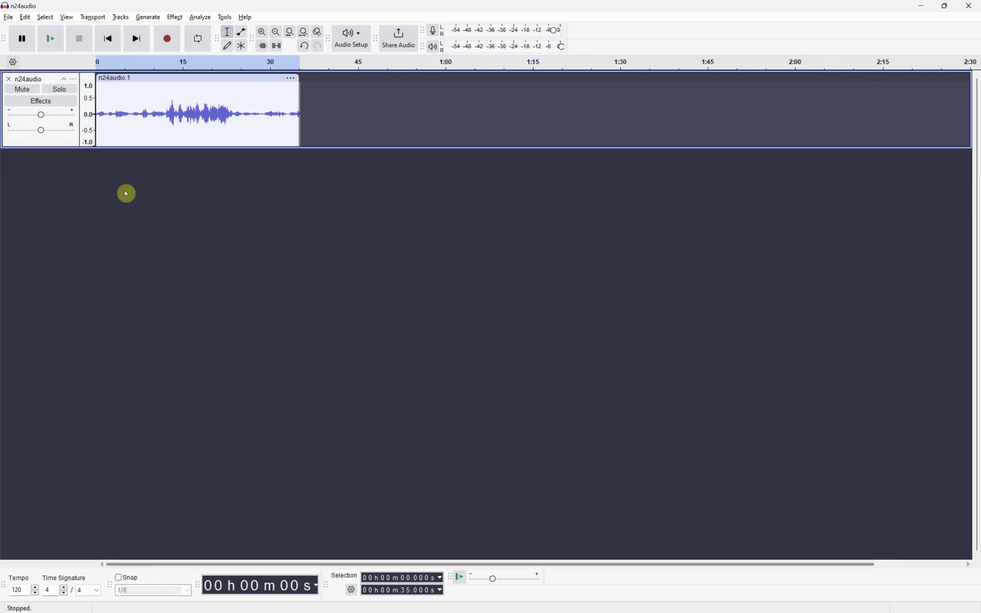
{"action": "scroll", "coordinate": [125, 193], "scroll_direction": "up", "scroll_amount": 1}
{"action": "left_click_drag", "start_coordinate": [210, 565], "coordinate": [110, 562]}
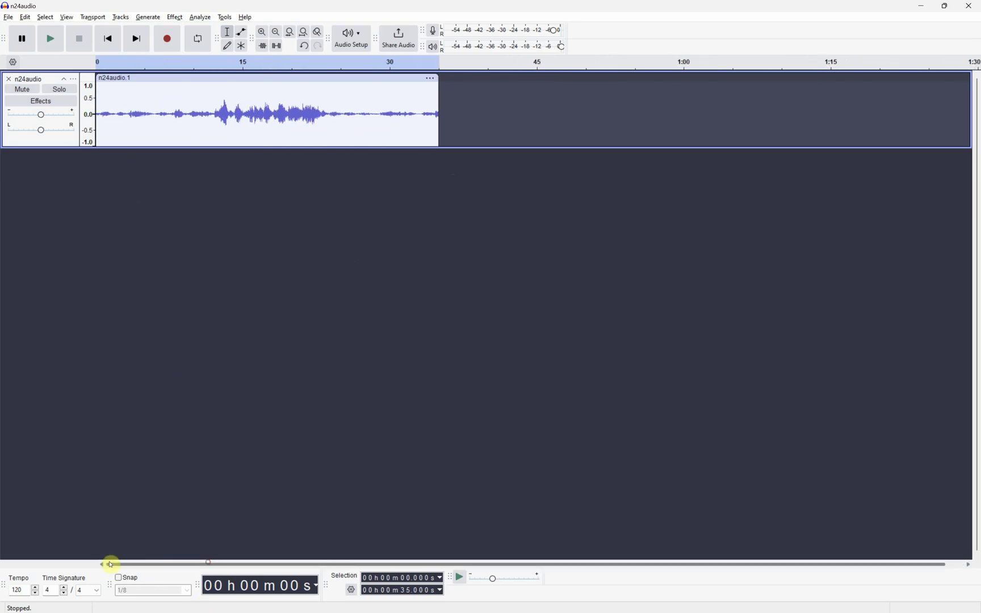
{"action": "left_click", "coordinate": [281, 321]}
- Tick off the mix-down step on the exam paper
{"action": "key", "text": "alt+Tab"}
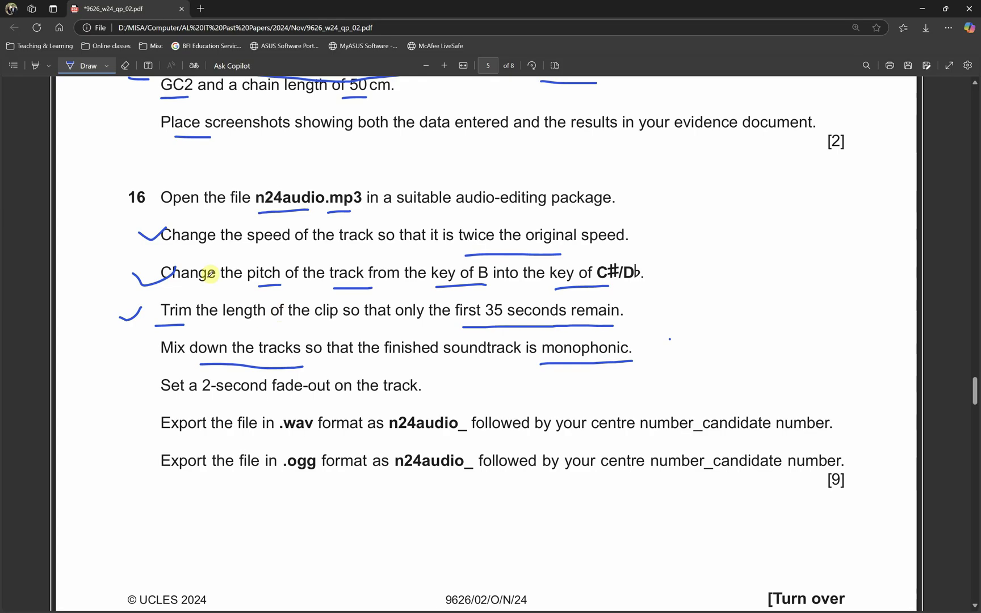
{"action": "left_click_drag", "start_coordinate": [130, 350], "coordinate": [172, 331]}
{"action": "scroll", "coordinate": [186, 365], "scroll_direction": "down", "scroll_amount": 1}
- Tick the fade-out step on the paper, then fade out n24audio from 33 s to 35 s
{"action": "left_click_drag", "start_coordinate": [280, 352], "coordinate": [360, 351]}
{"action": "key", "text": "alt+Tab"}
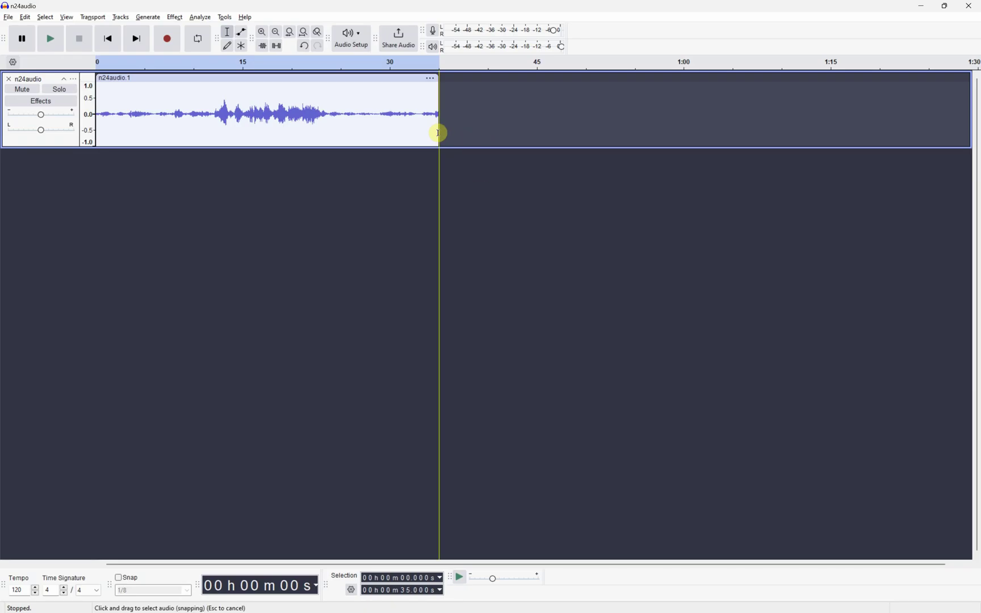
{"action": "double_click", "coordinate": [430, 130]}
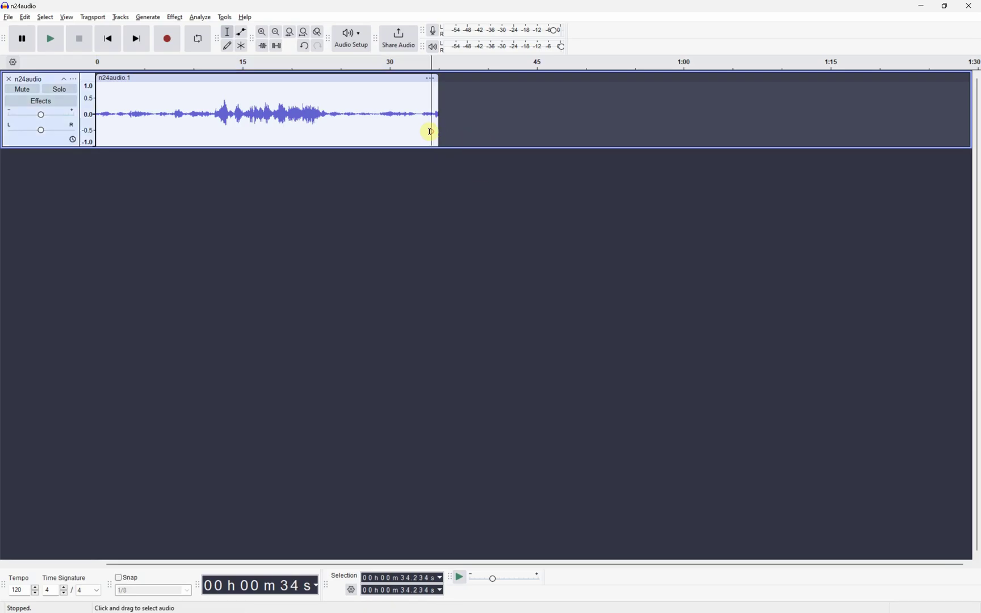
{"action": "left_click", "coordinate": [403, 579]}
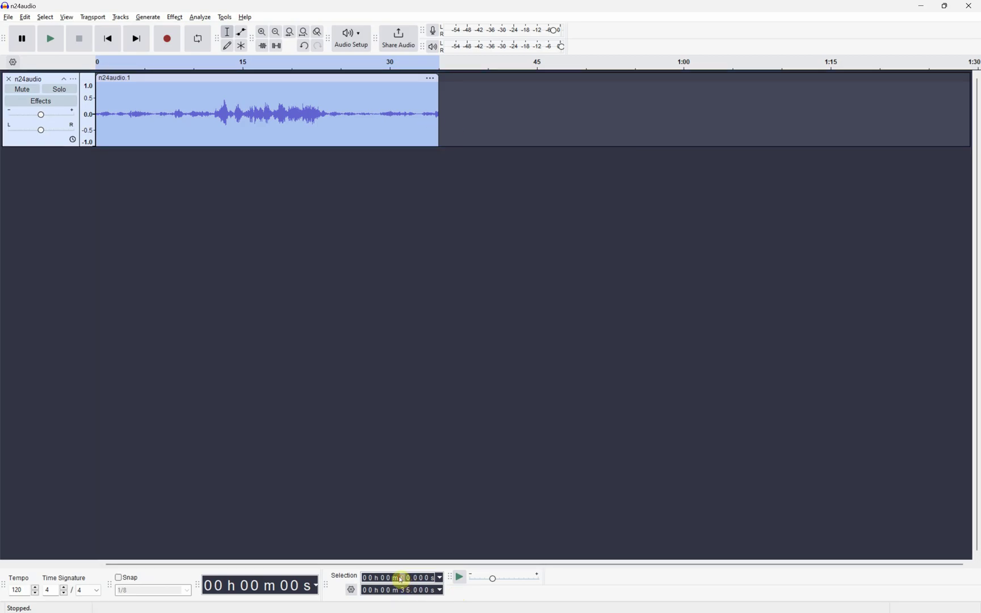
{"action": "type", "text": "33"}
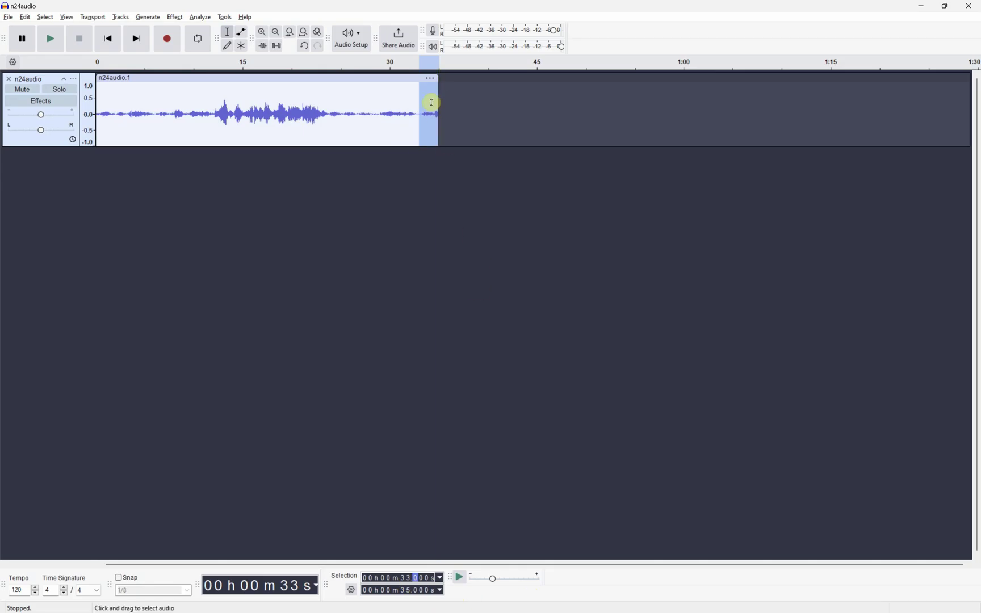
{"action": "left_click", "coordinate": [175, 17]}
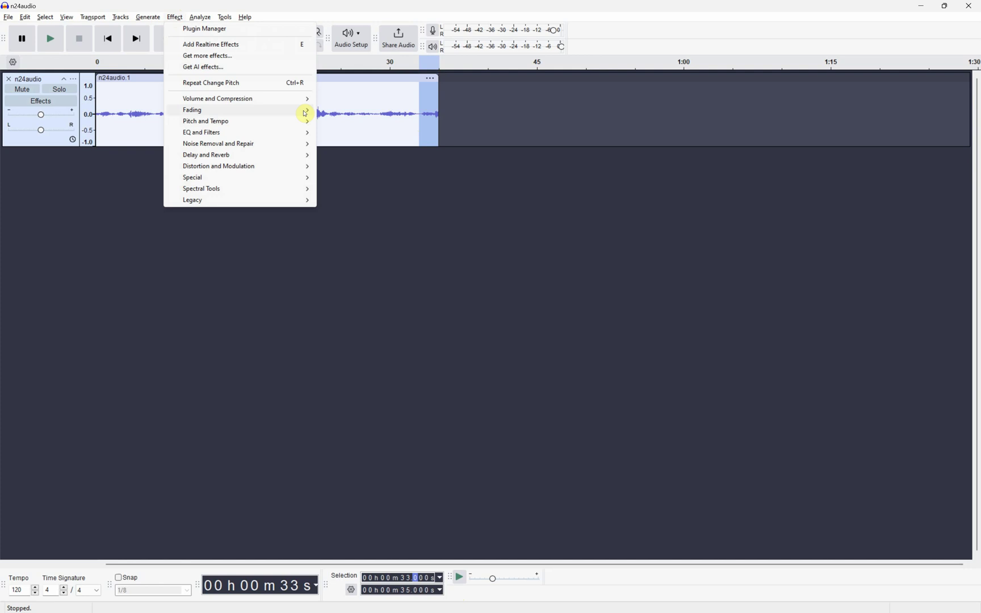
{"action": "mouse_move", "coordinate": [304, 112]}
{"action": "left_click", "coordinate": [357, 156]}
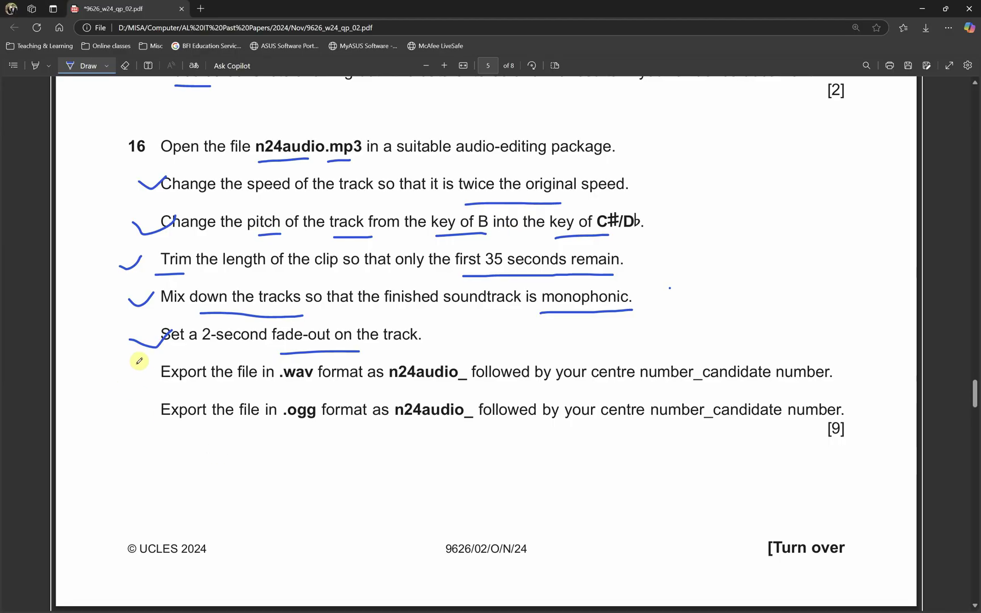
- Tick the fade-out line, arrow both export lines, and underline .wav and .ogg on the paper
{"action": "left_click_drag", "start_coordinate": [130, 338], "coordinate": [154, 325]}
{"action": "left_click_drag", "start_coordinate": [121, 373], "coordinate": [137, 378]}
{"action": "mouse_move", "coordinate": [118, 413]}
{"action": "left_mouse_down"}
{"action": "mouse_move", "coordinate": [143, 412]}
{"action": "mouse_move", "coordinate": [137, 422]}
{"action": "left_mouse_up"}
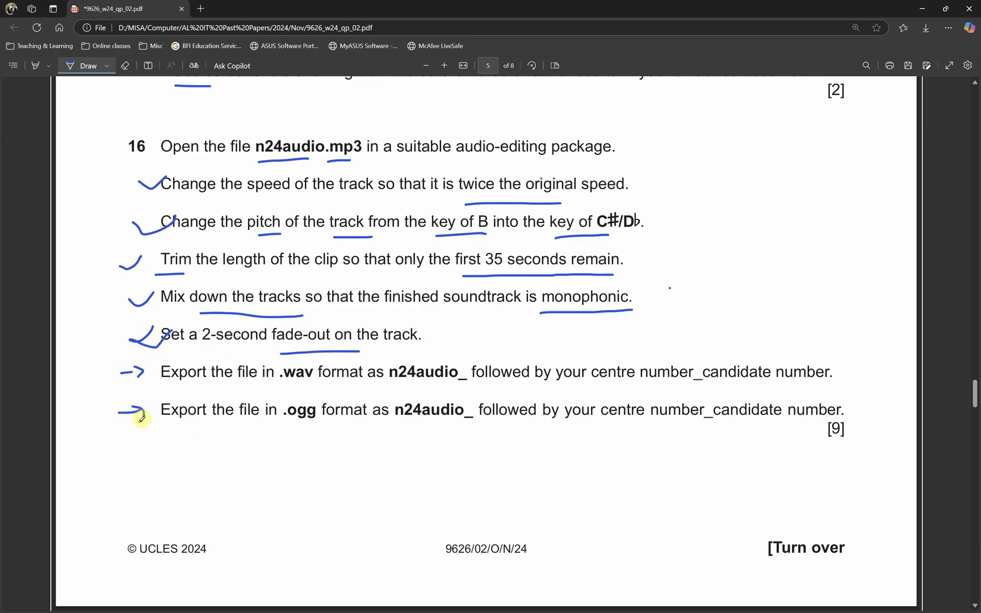
{"action": "left_click_drag", "start_coordinate": [278, 386], "coordinate": [313, 385]}
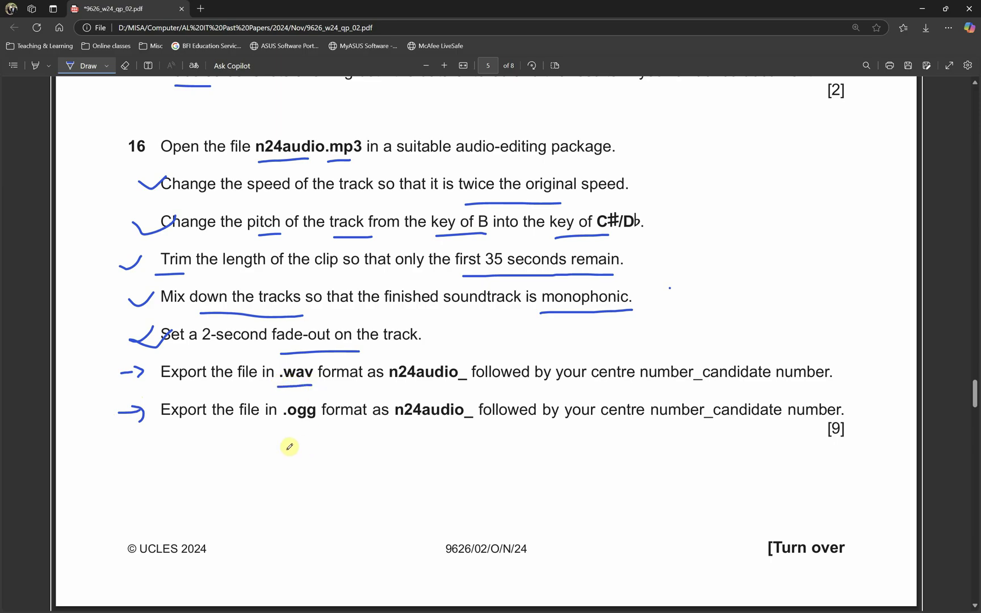
{"action": "left_click_drag", "start_coordinate": [284, 435], "coordinate": [332, 429]}
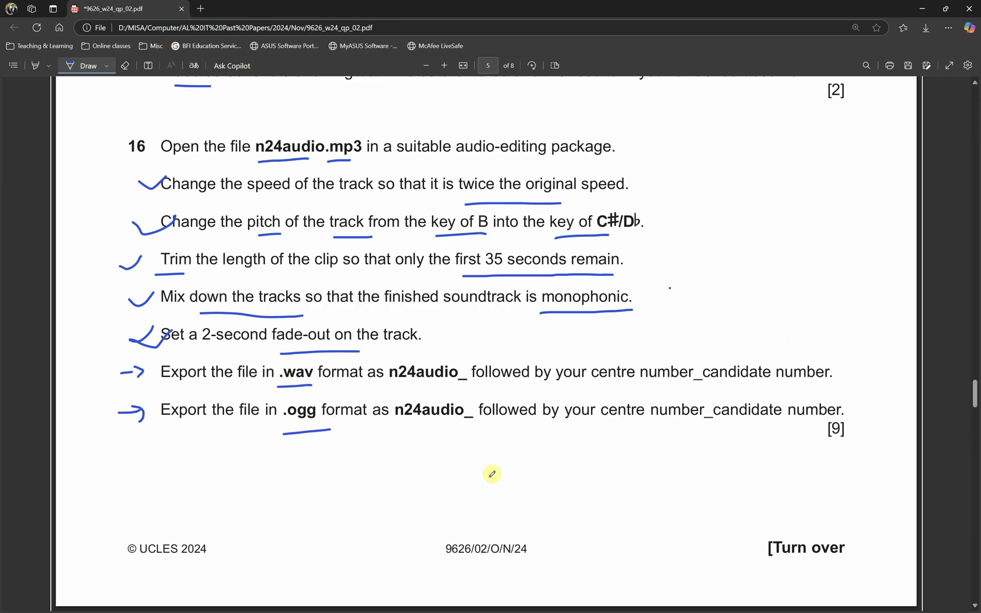
- Stop drawing and select the n24audio_ filename prefix in the exam paper
{"action": "key", "text": "Escape"}
{"action": "left_click_drag", "start_coordinate": [389, 374], "coordinate": [466, 375]}
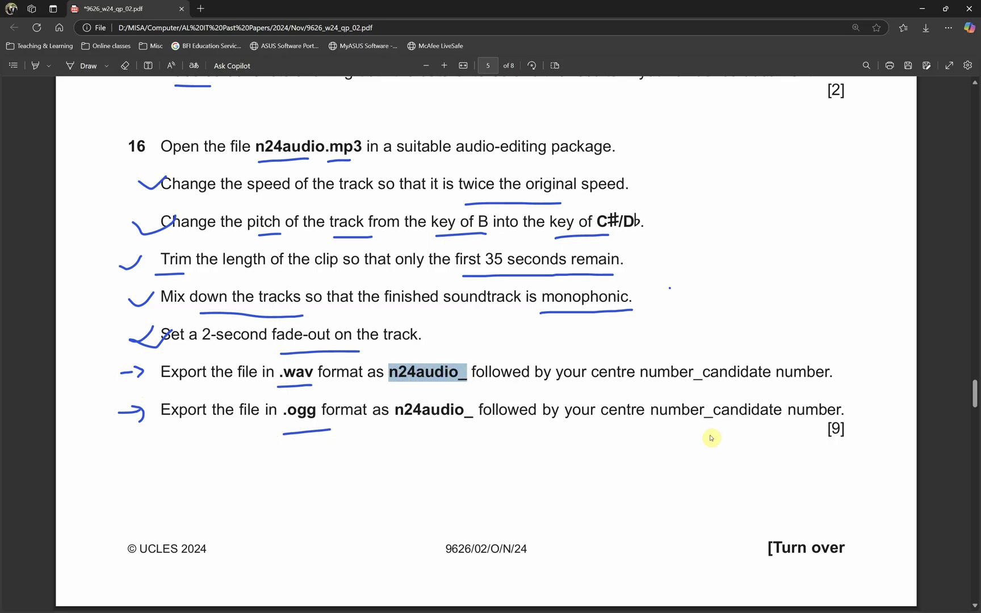
{"action": "key", "text": "alt+Tab"}
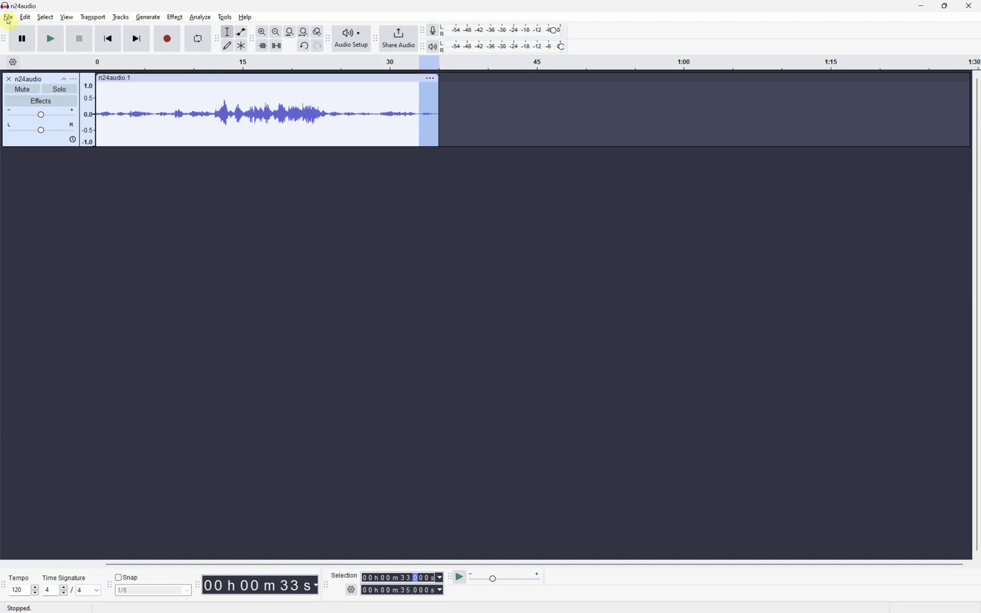
- Export the mono clip to the Desktop as n24audio.wav in WAV (Microsoft) format
{"action": "left_click", "coordinate": [8, 18]}
{"action": "left_click", "coordinate": [31, 115]}
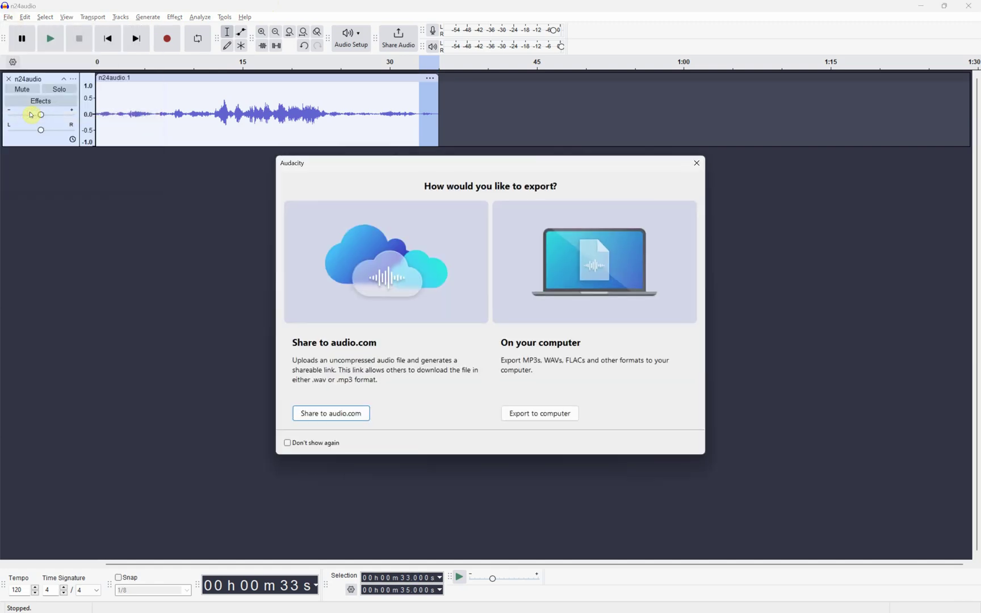
{"action": "left_click", "coordinate": [543, 417]}
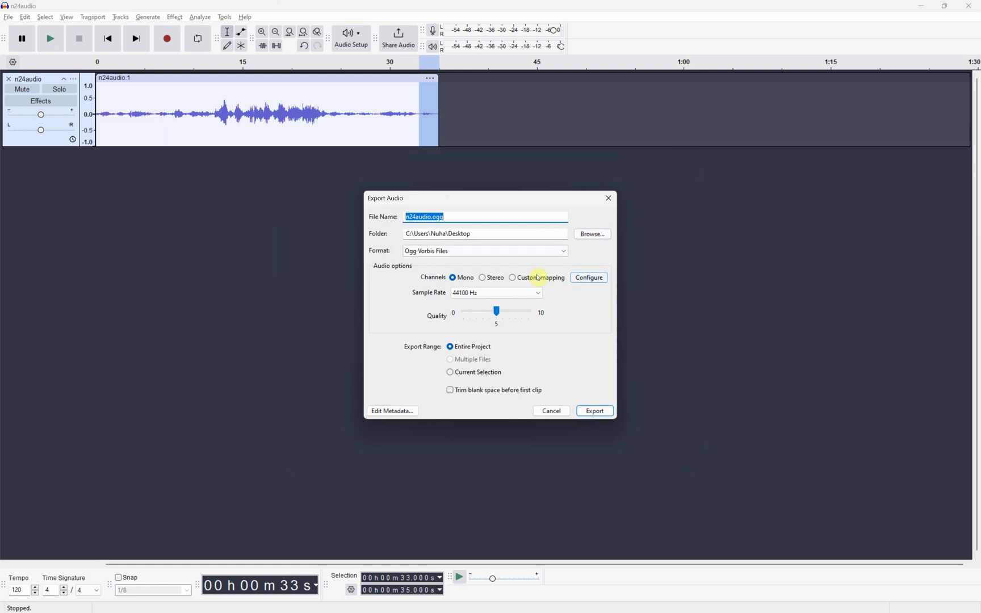
{"action": "left_click", "coordinate": [527, 254]}
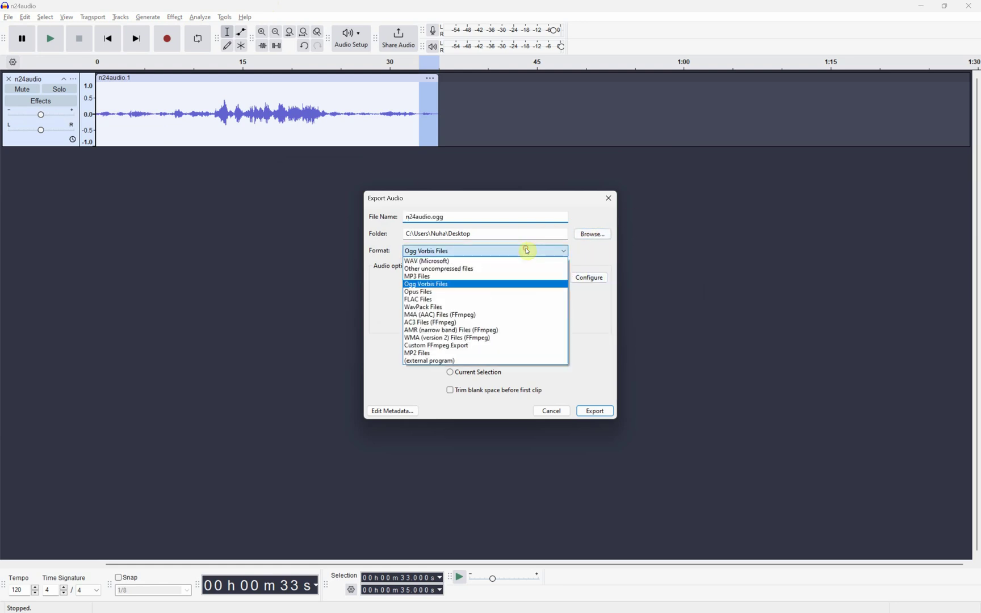
{"action": "left_click", "coordinate": [437, 265]}
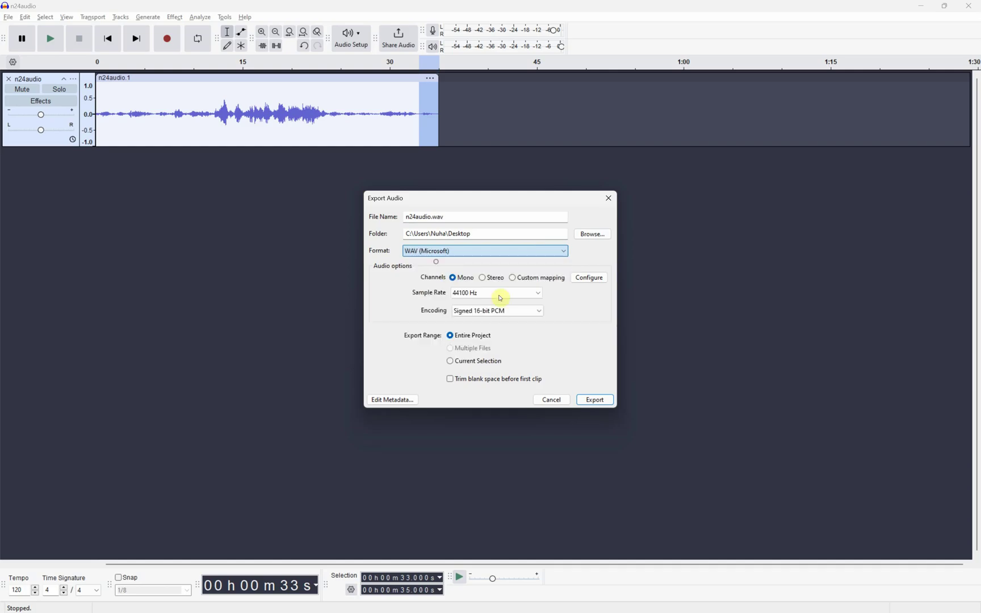
{"action": "left_click", "coordinate": [464, 279]}
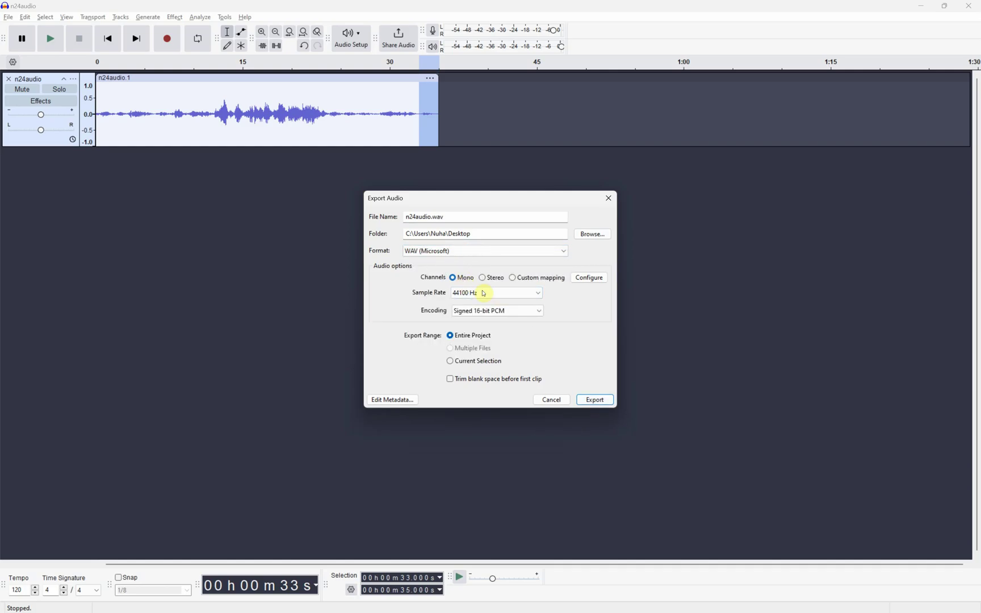
{"action": "left_click", "coordinate": [599, 401]}
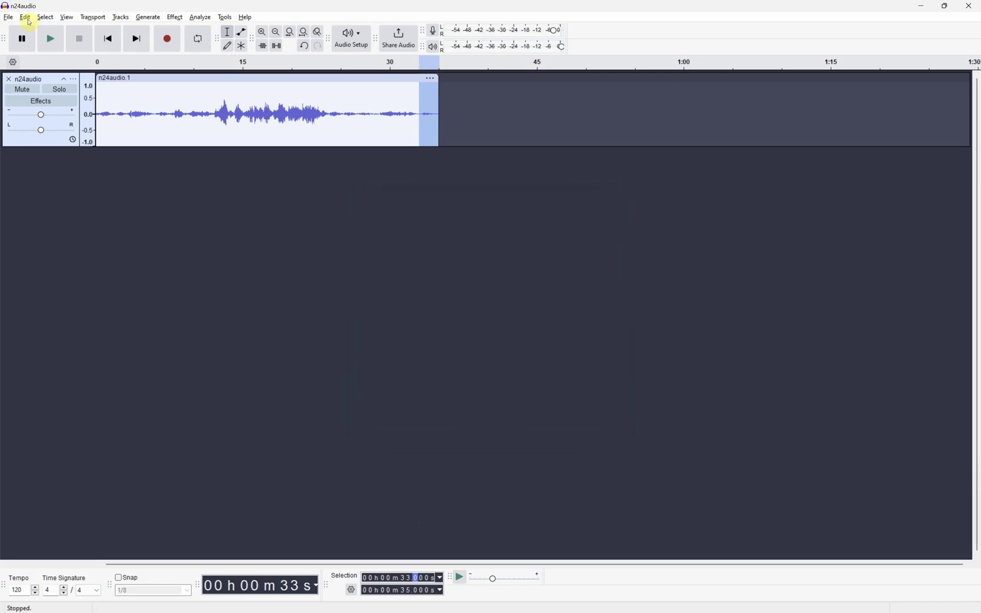
- Start a new export to this computer and edit the file name just before .wav
{"action": "left_click", "coordinate": [9, 17]}
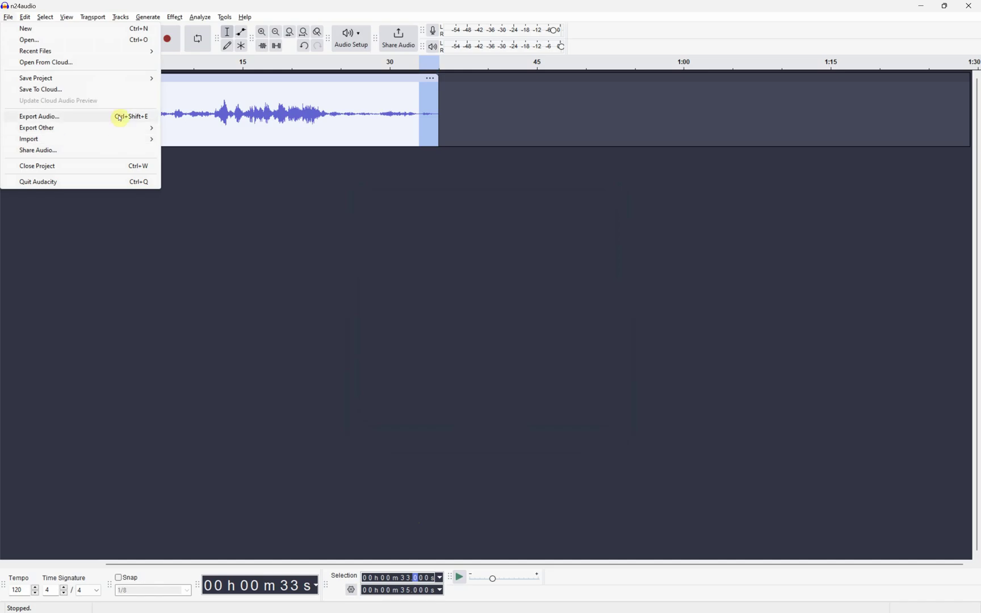
{"action": "left_click", "coordinate": [120, 118]}
{"action": "left_click", "coordinate": [558, 413]}
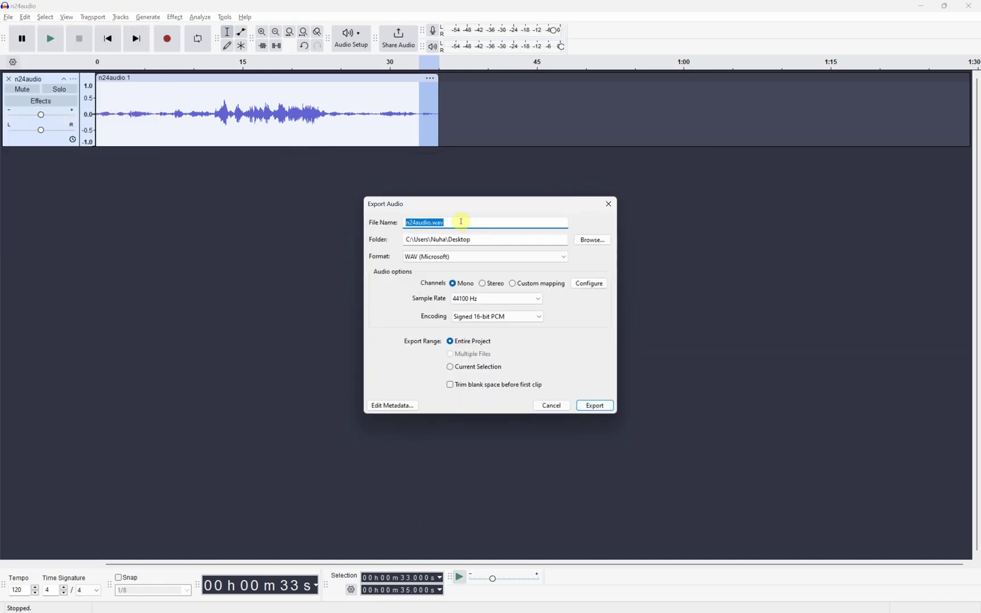
{"action": "left_click", "coordinate": [432, 222]}
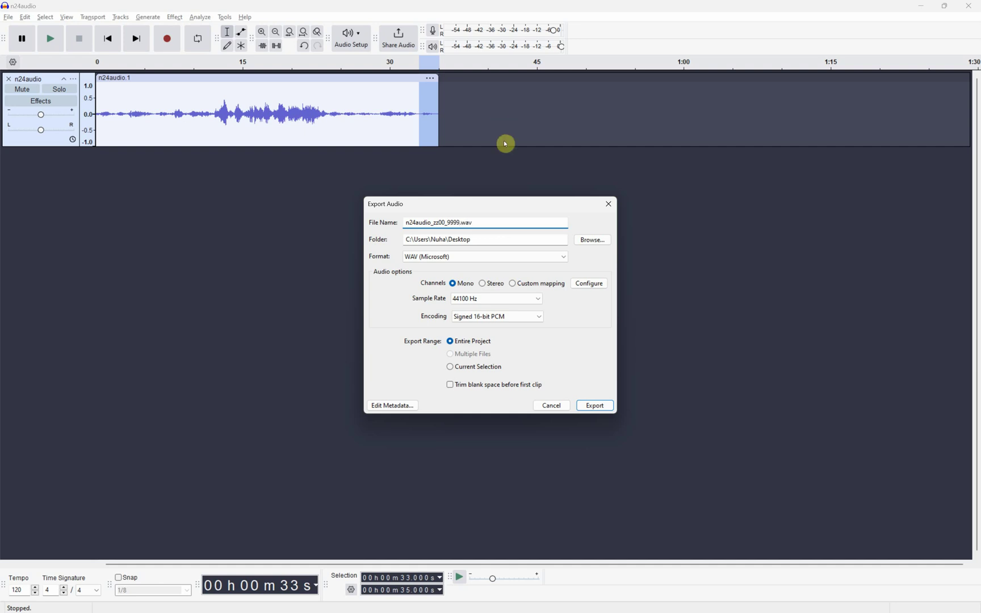
- Copy the Confidential Source Files N24 folder path from File Explorer for the export location
{"action": "left_click", "coordinate": [592, 240]}
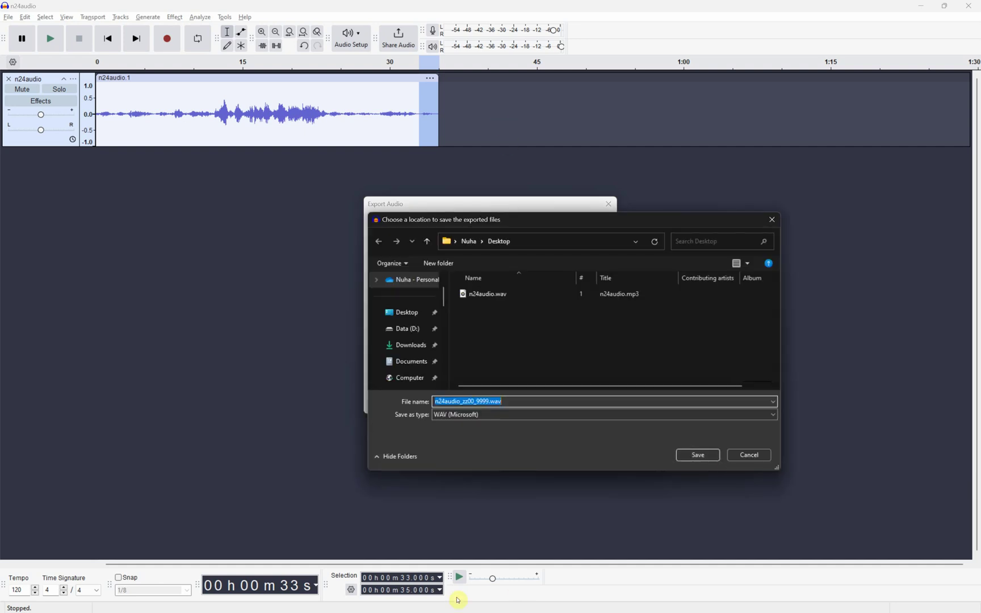
{"action": "key", "text": "alt+Tab"}
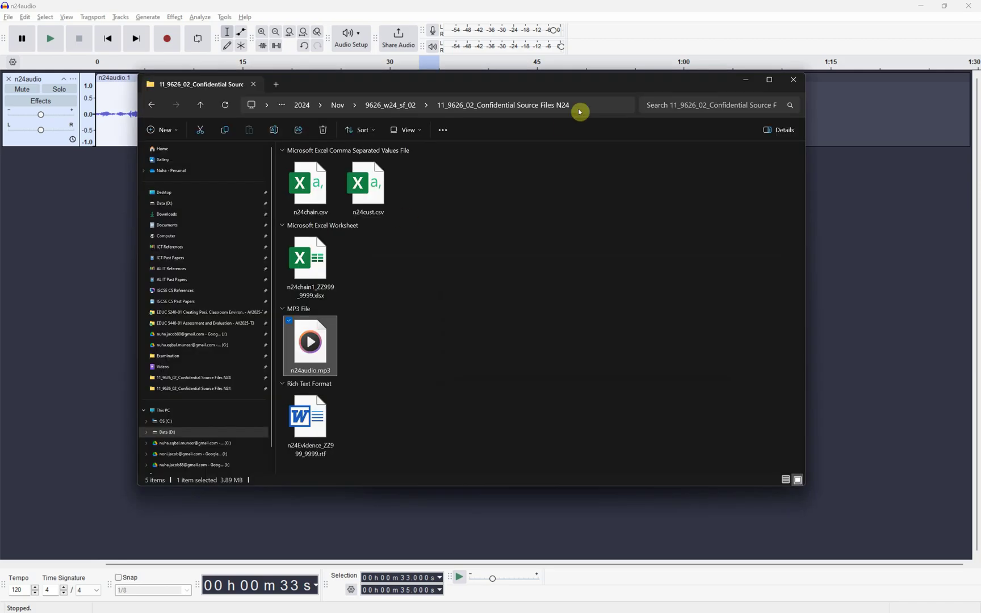
{"action": "left_click", "coordinate": [582, 103]}
{"action": "key", "text": "Escape"}
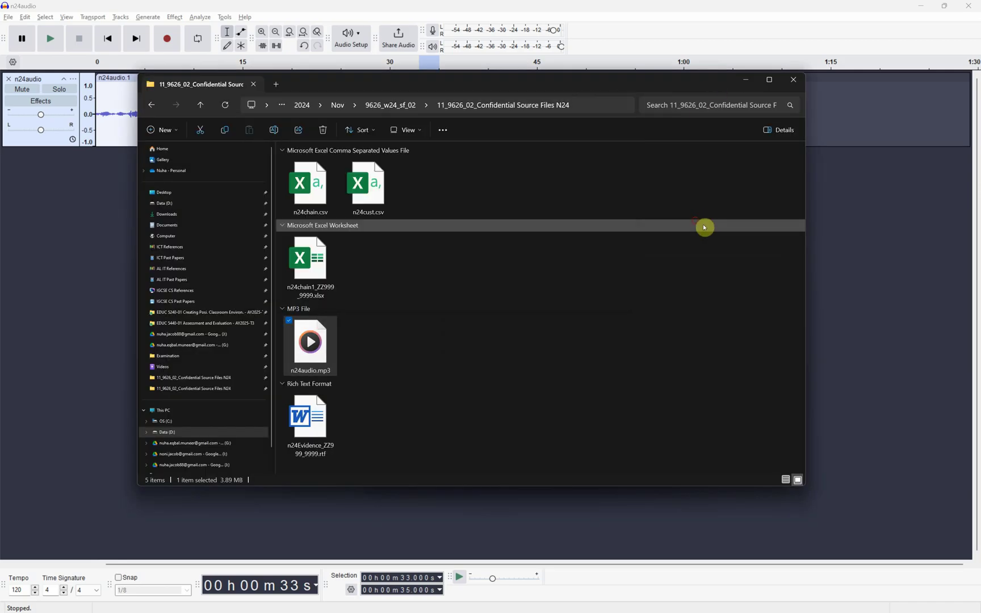
{"action": "key", "text": "Up"}
{"action": "left_click", "coordinate": [751, 80]}
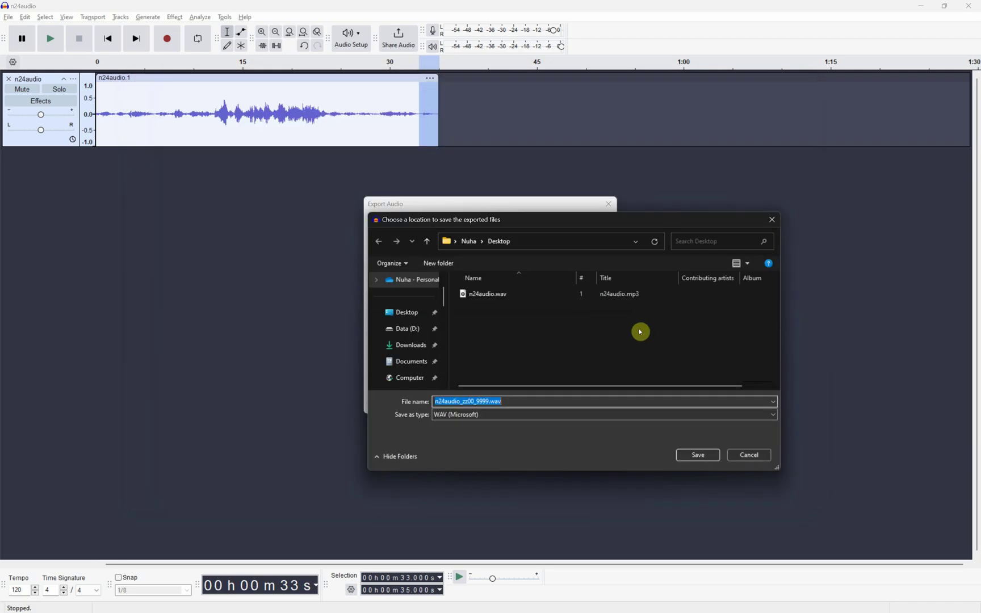
- Paste the folder path into the chooser and export the renamed WAV into that source folder
{"action": "left_click", "coordinate": [587, 247]}
{"action": "key", "text": "ctrl+v"}
{"action": "key", "text": "Return"}
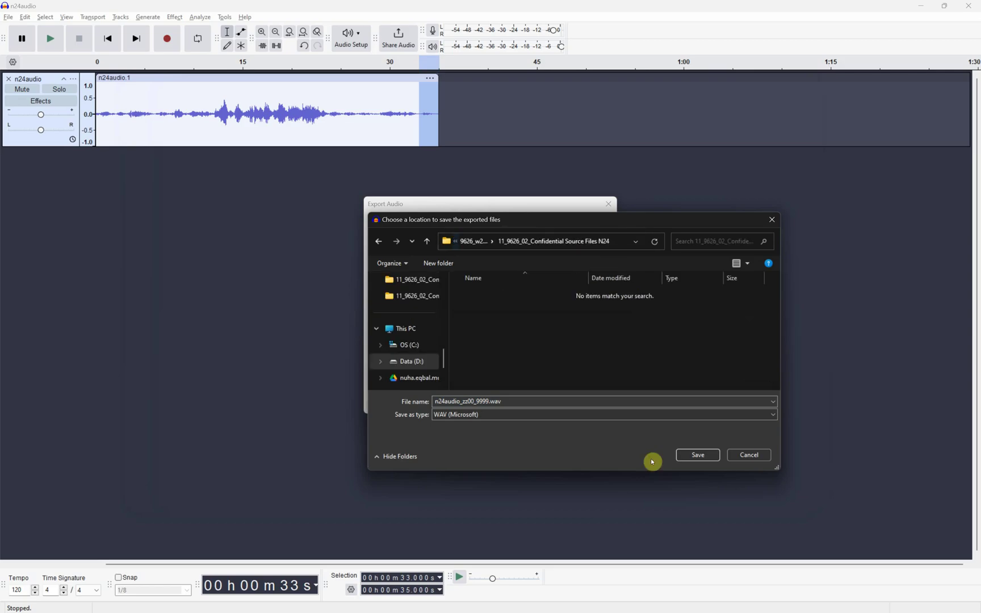
{"action": "left_click", "coordinate": [697, 454]}
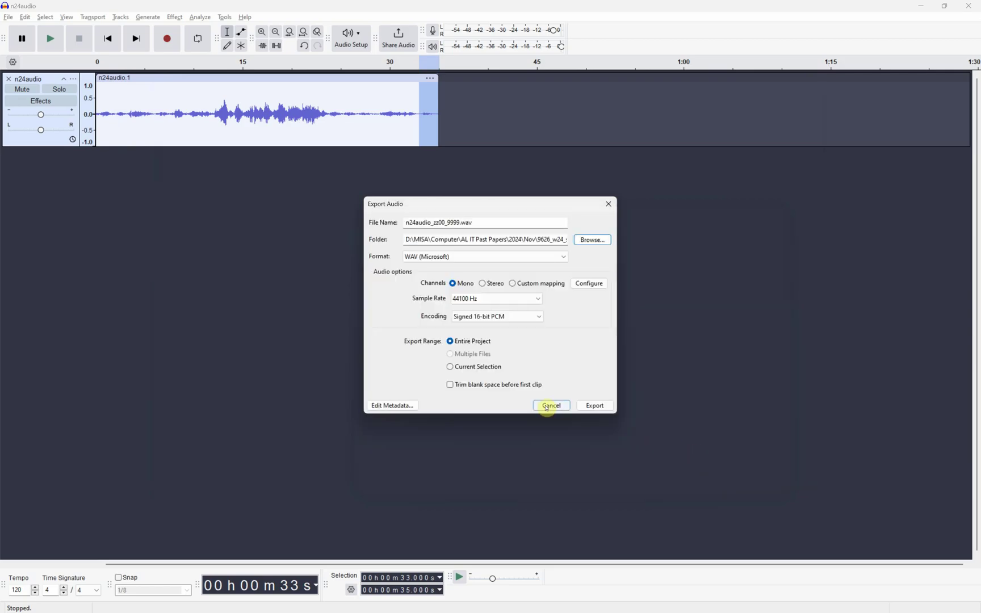
{"action": "left_click", "coordinate": [588, 405]}
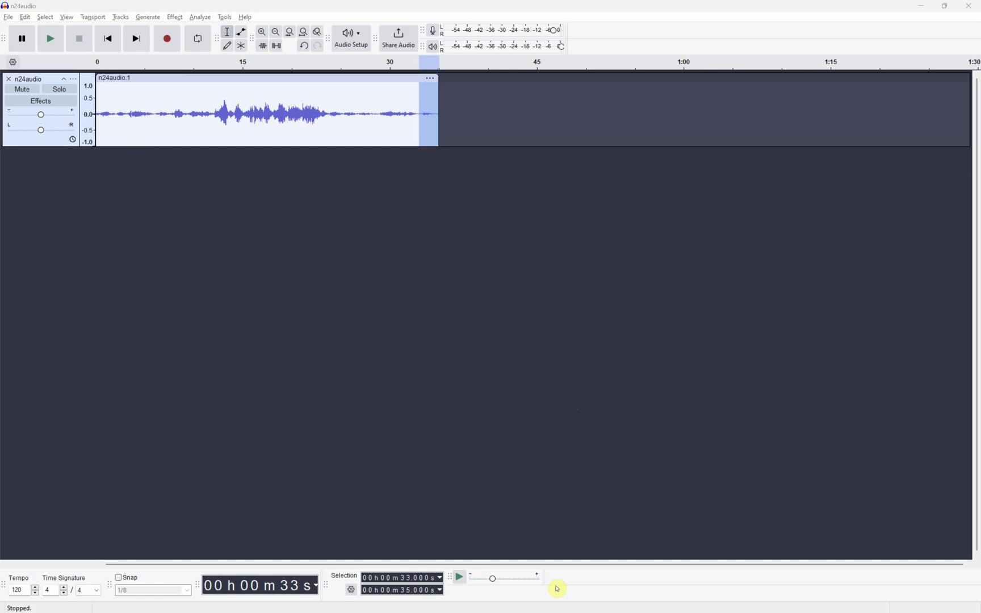
- Confirm the new 2.94 MB WAV file appears in the Confidential Source Files N24 folder
{"action": "key", "text": "alt+Tab"}
{"action": "scroll", "coordinate": [384, 437], "scroll_direction": "down", "scroll_amount": 2}
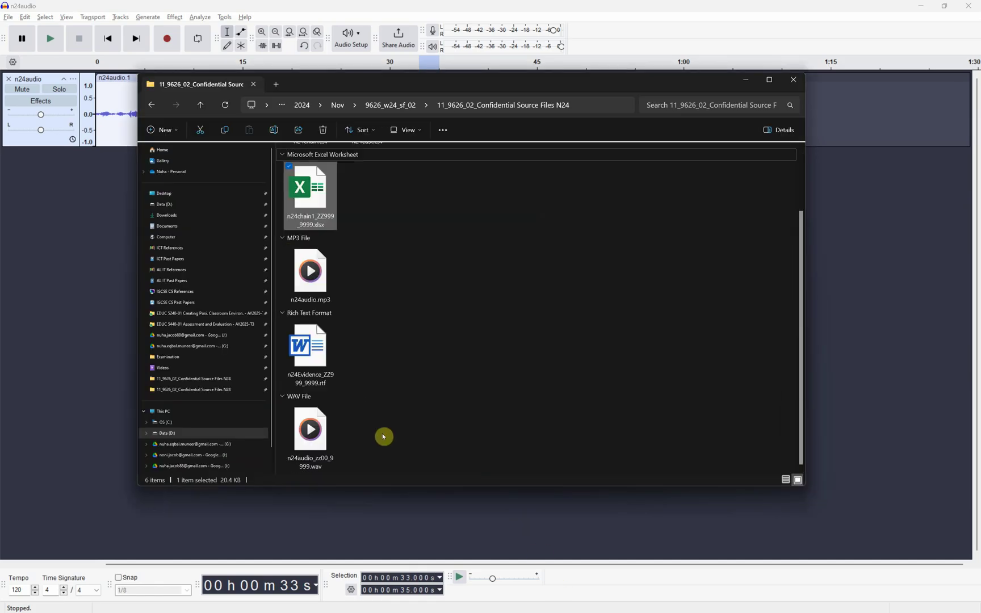
{"action": "left_click", "coordinate": [336, 437]}
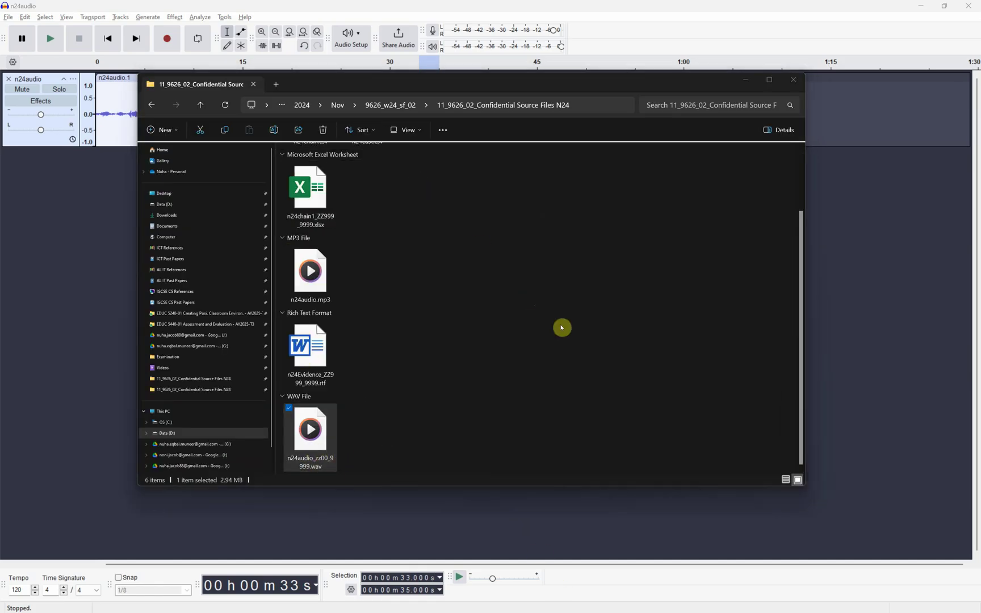
{"action": "key", "text": "alt+Tab"}
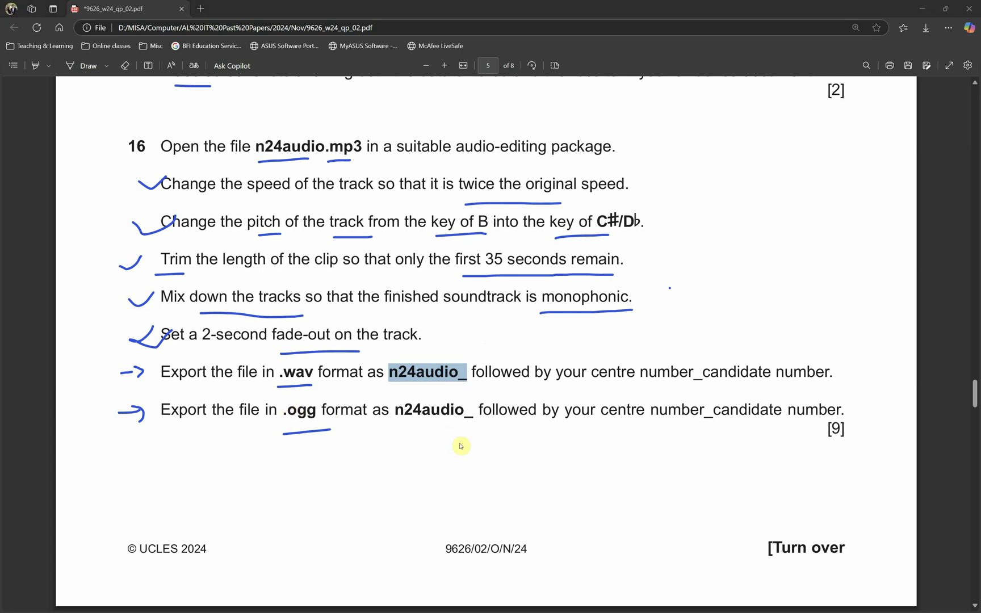
{"action": "key", "text": "alt+Tab"}
- Export as Ogg Vorbis Files, appending the centre and candidate numbers to the n24audio_ file name
{"action": "left_click", "coordinate": [8, 17]}
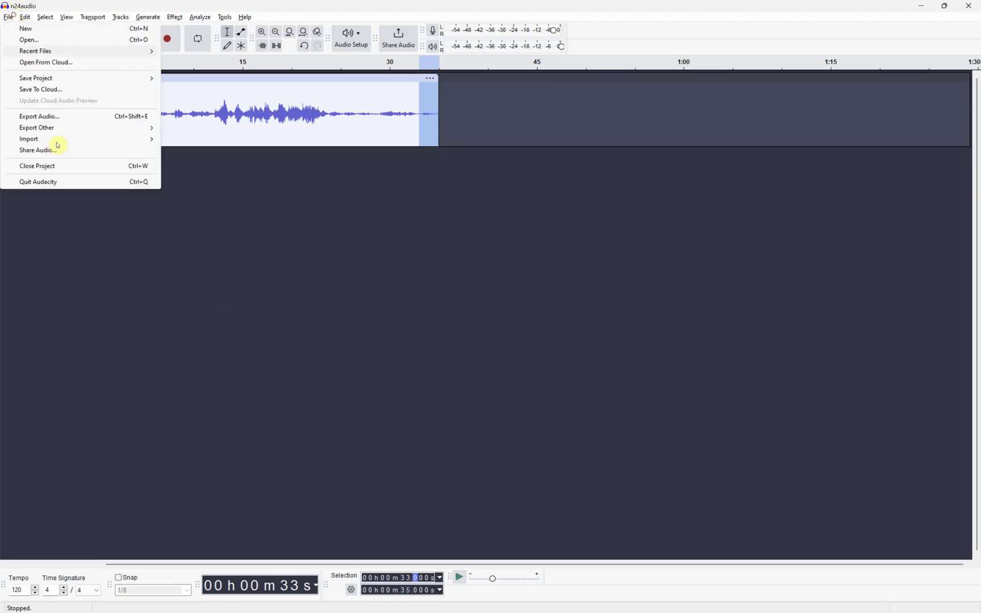
{"action": "left_click", "coordinate": [70, 117]}
{"action": "left_click", "coordinate": [550, 413]}
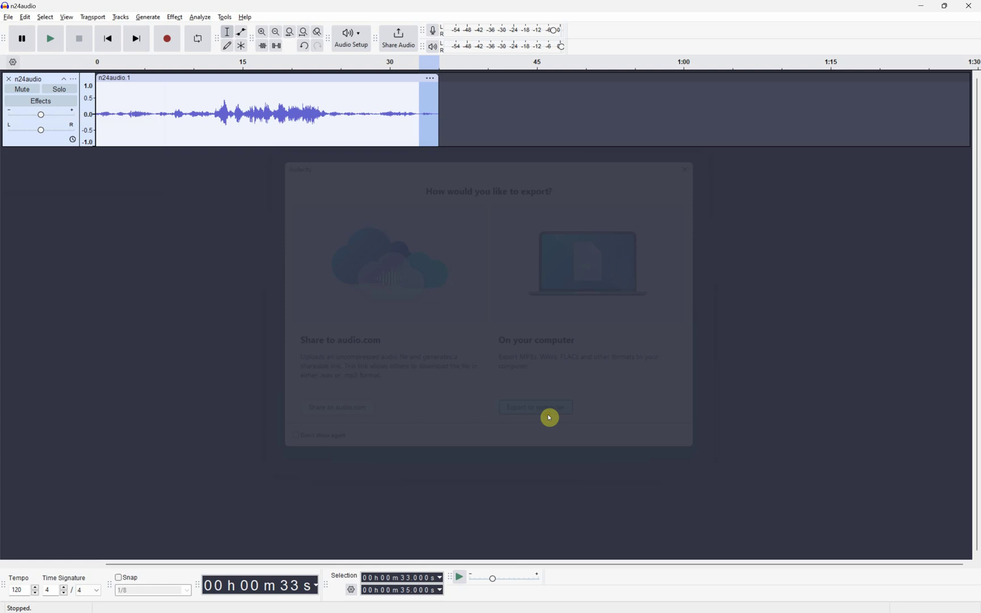
{"action": "left_click", "coordinate": [521, 260]}
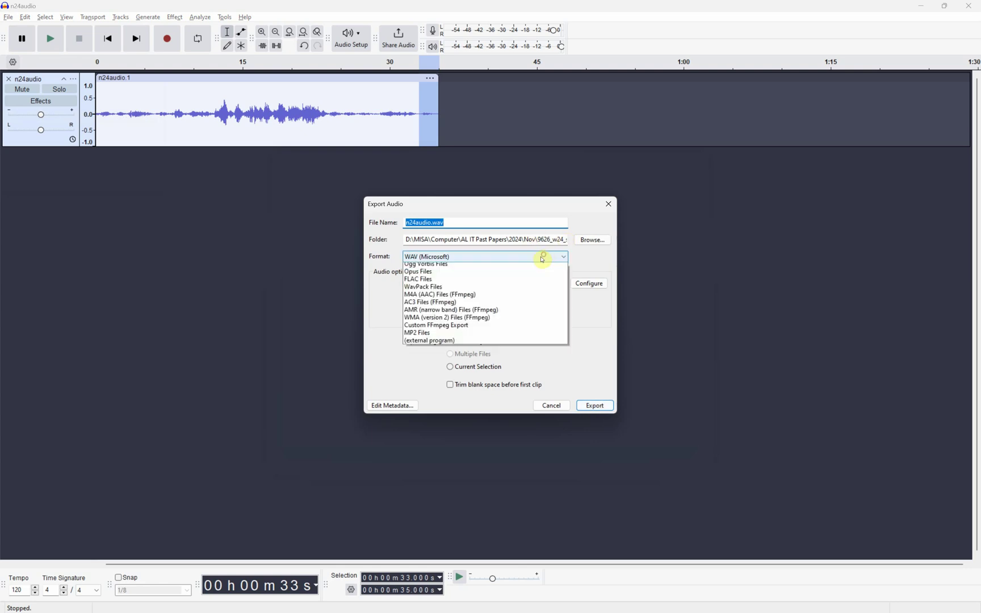
{"action": "left_click", "coordinate": [522, 287]}
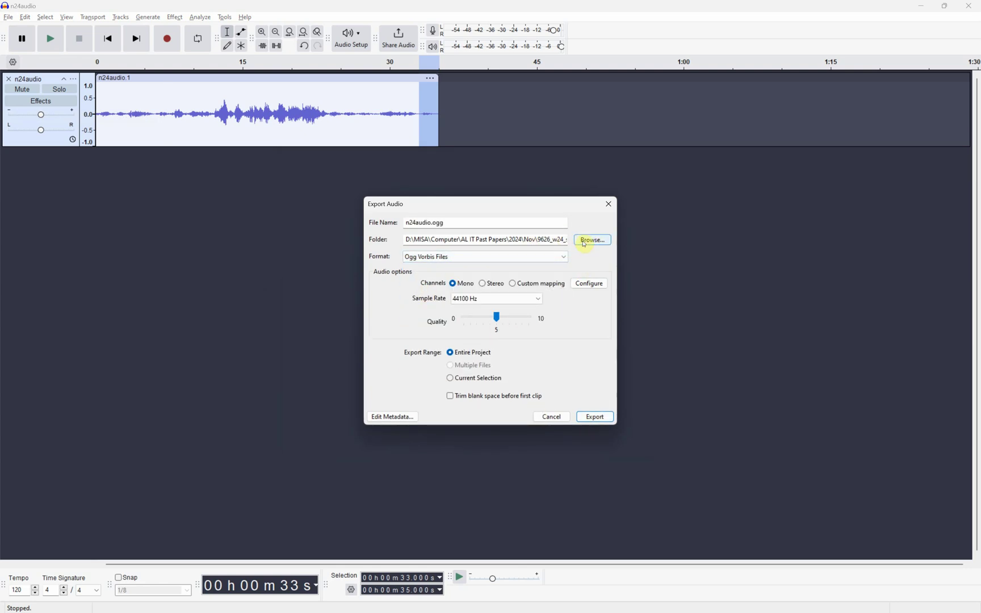
{"action": "left_click", "coordinate": [435, 223]}
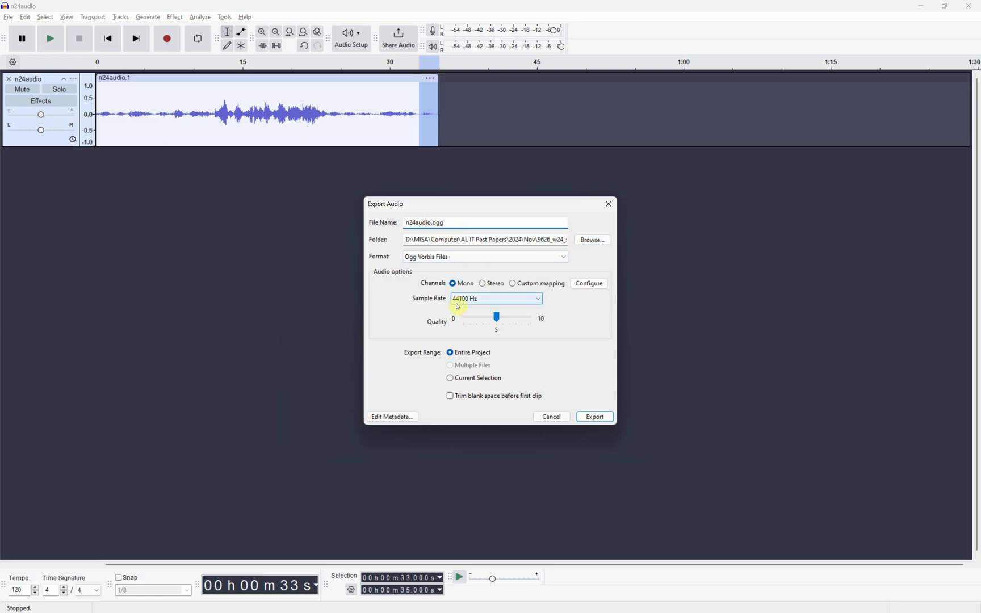
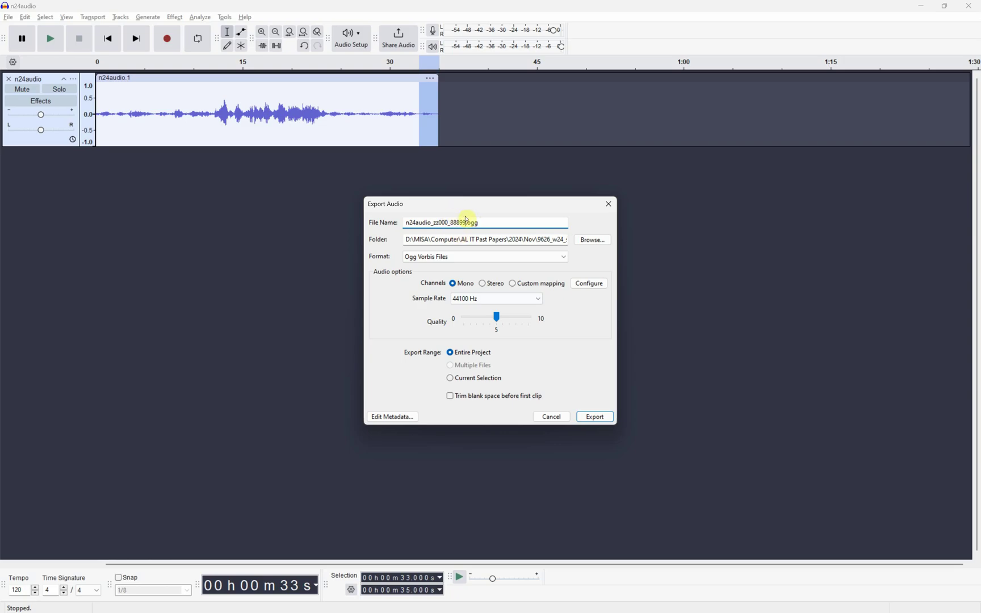
{"action": "left_click", "coordinate": [588, 422]}
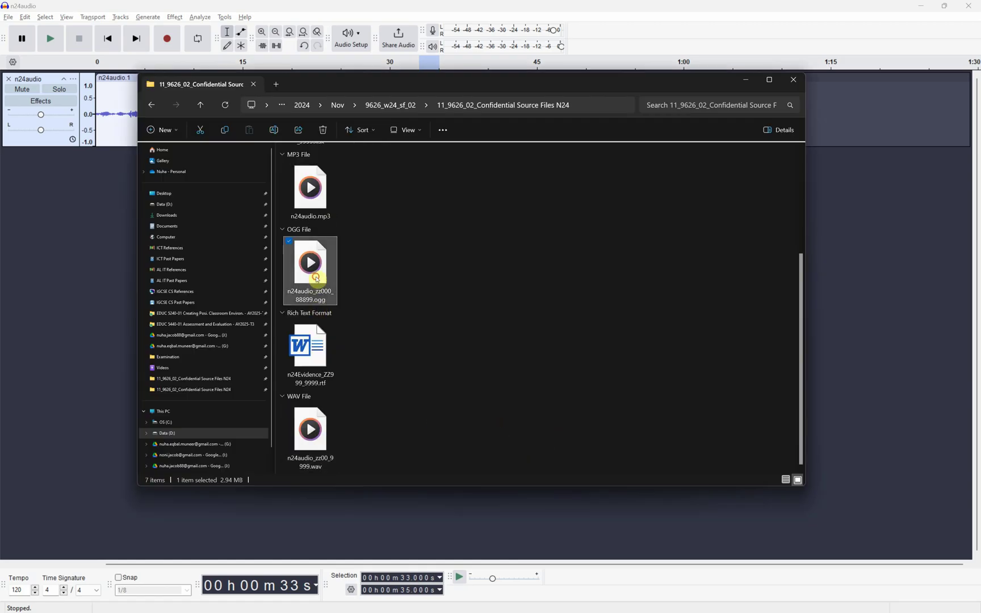
- Scroll the exam paper to page 6 to show question 17 on the n24cust.csv data dictionary
{"action": "key", "text": "alt+Tab"}
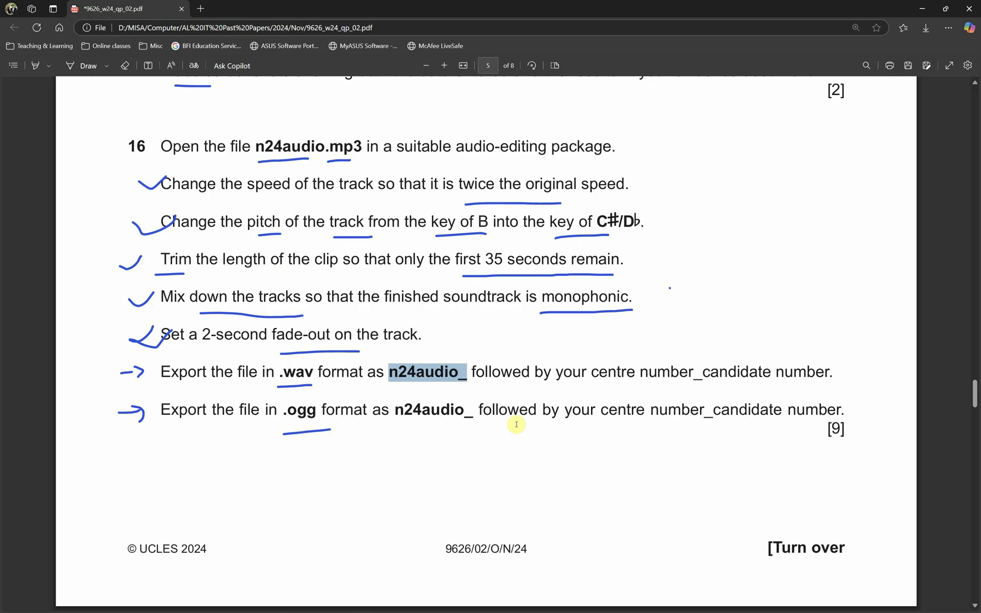
{"action": "scroll", "coordinate": [506, 436], "scroll_direction": "down", "scroll_amount": 1}
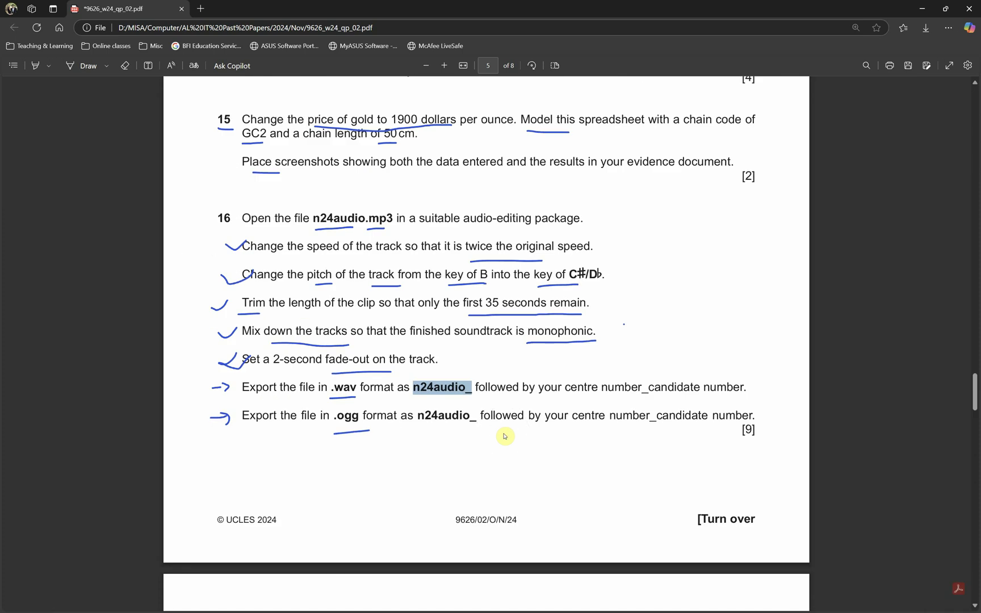
{"action": "scroll", "coordinate": [506, 436], "scroll_direction": "down", "scroll_amount": 5}
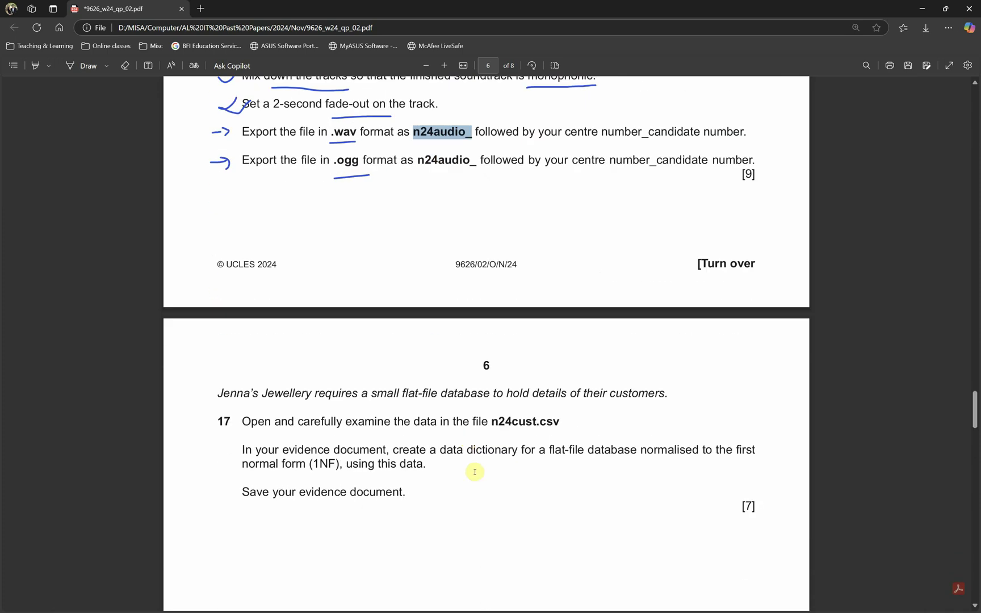
{"action": "scroll", "coordinate": [488, 480], "scroll_direction": "down", "scroll_amount": 1}
{"action": "scroll", "coordinate": [482, 432], "scroll_direction": "up", "scroll_amount": 1}
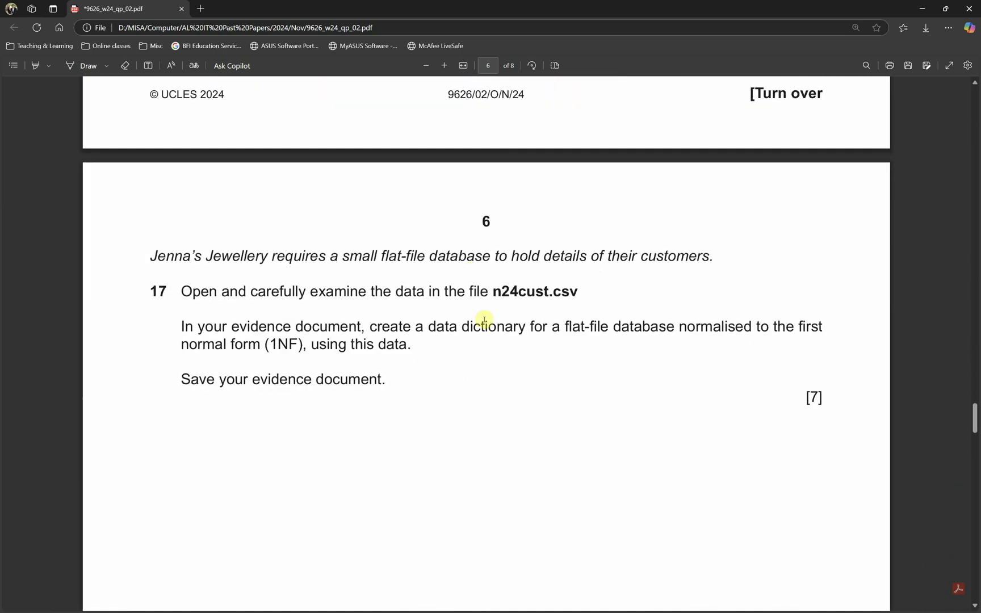